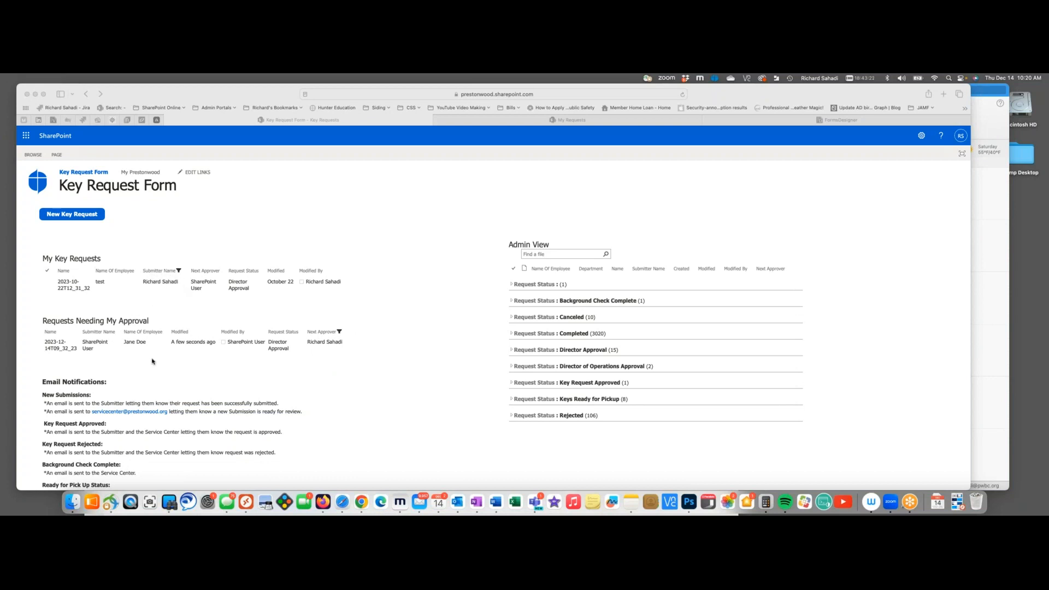
Review the classic Key Request Form page, including the email notifications, workflow notes, admin tool links and Admin View list
scroll(153, 361, "down", 2)
scroll(137, 358, "down", 2)
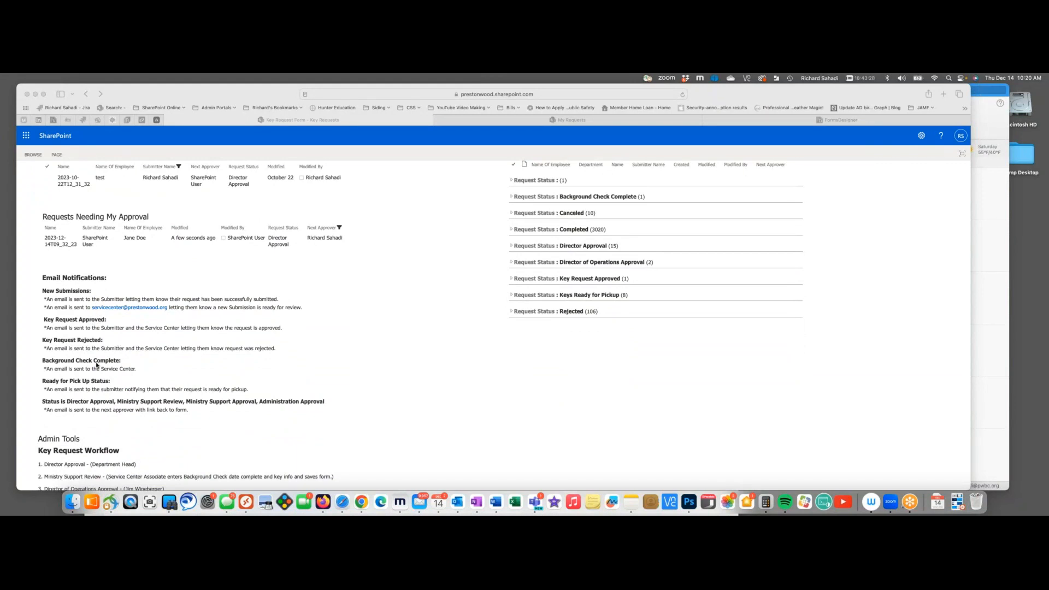
scroll(71, 359, "down", 4)
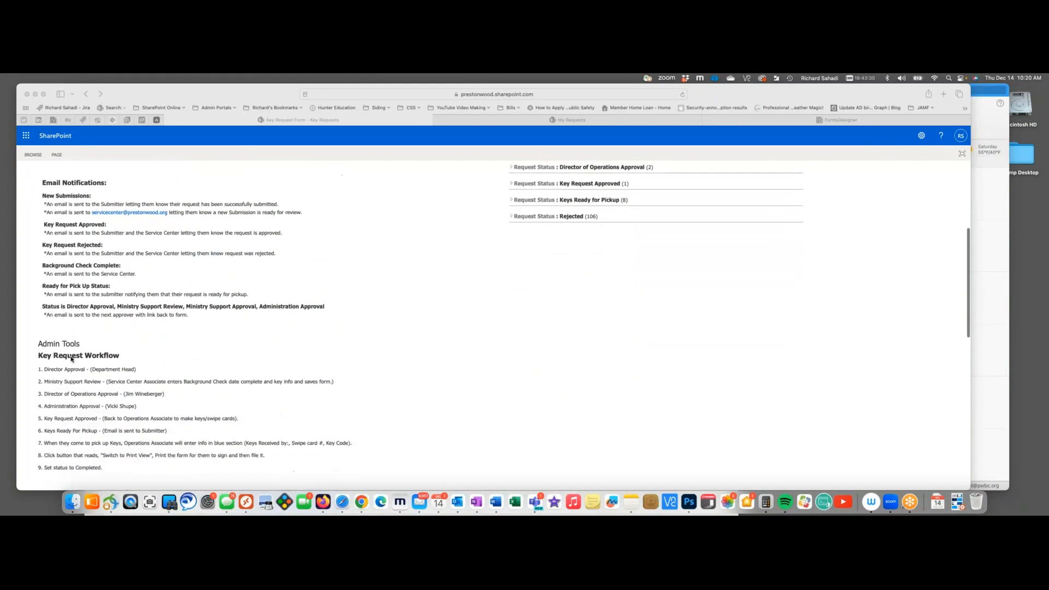
scroll(82, 367, "down", 4)
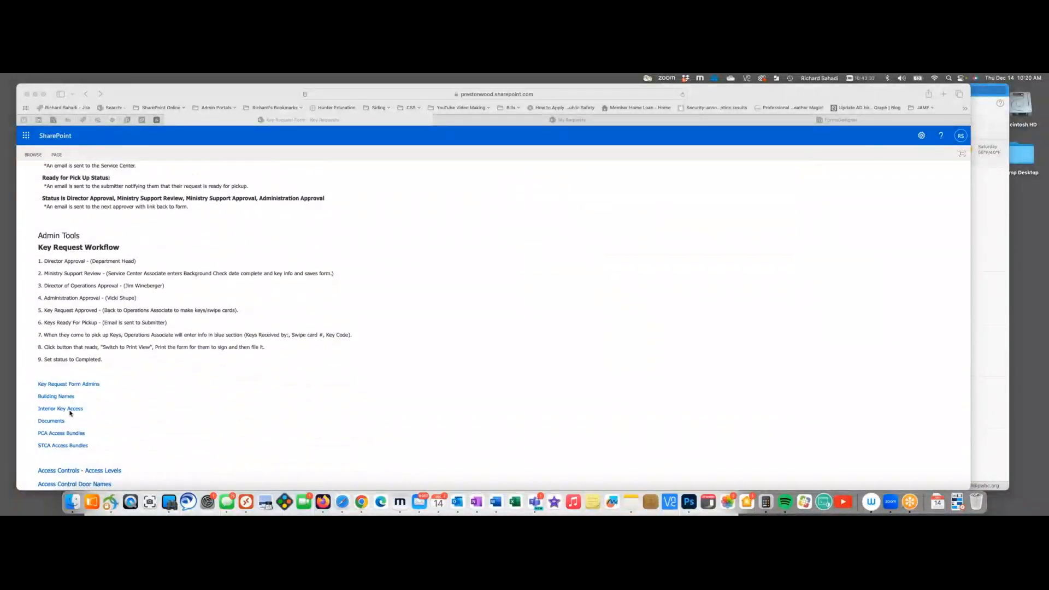
scroll(75, 426, "up", 12)
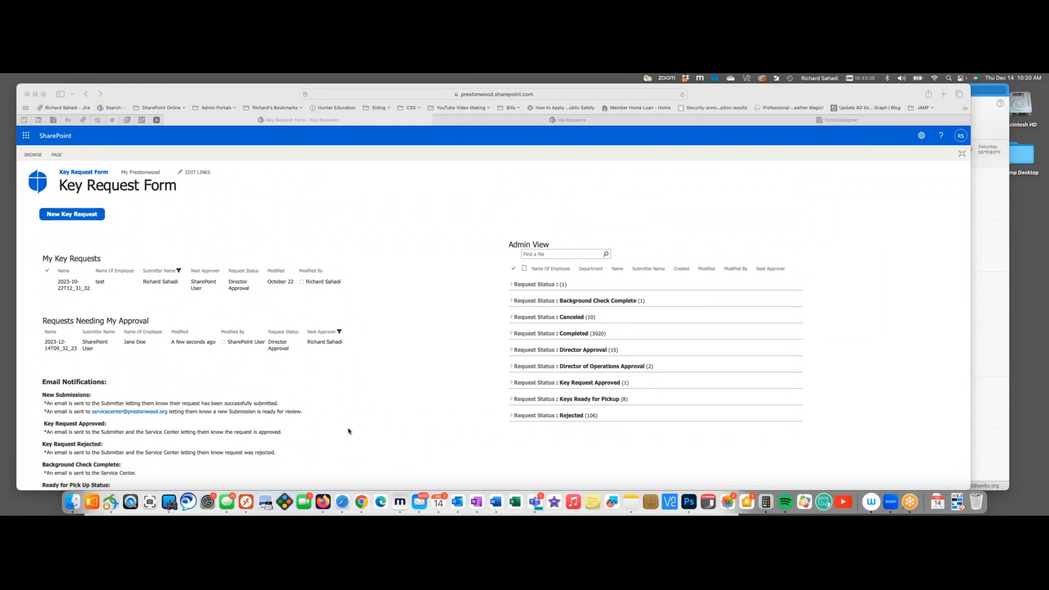
scroll(419, 388, "down", 1)
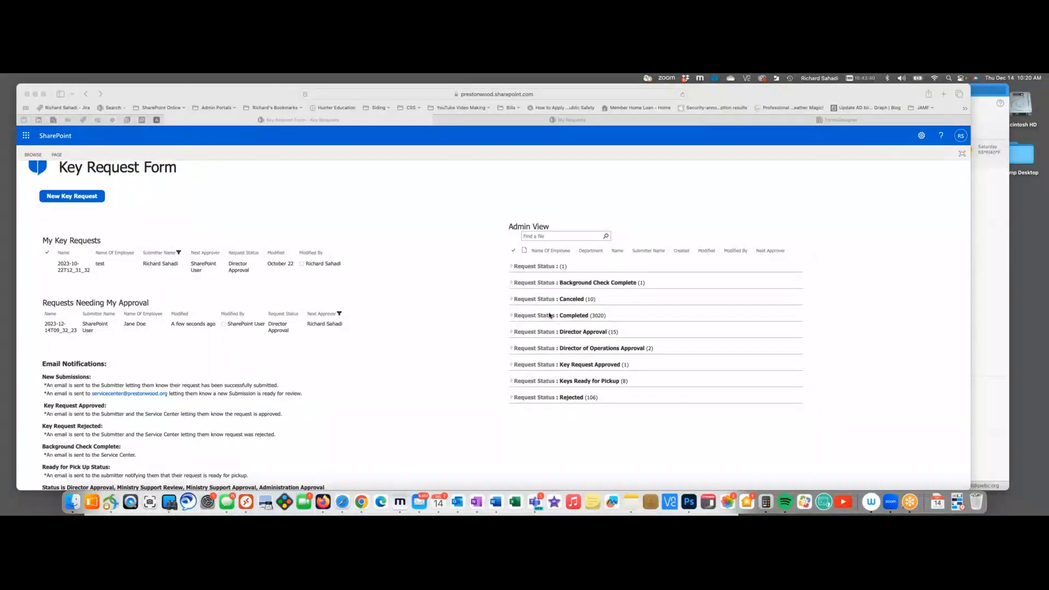
scroll(403, 315, "down", 1)
scroll(403, 313, "up", 3)
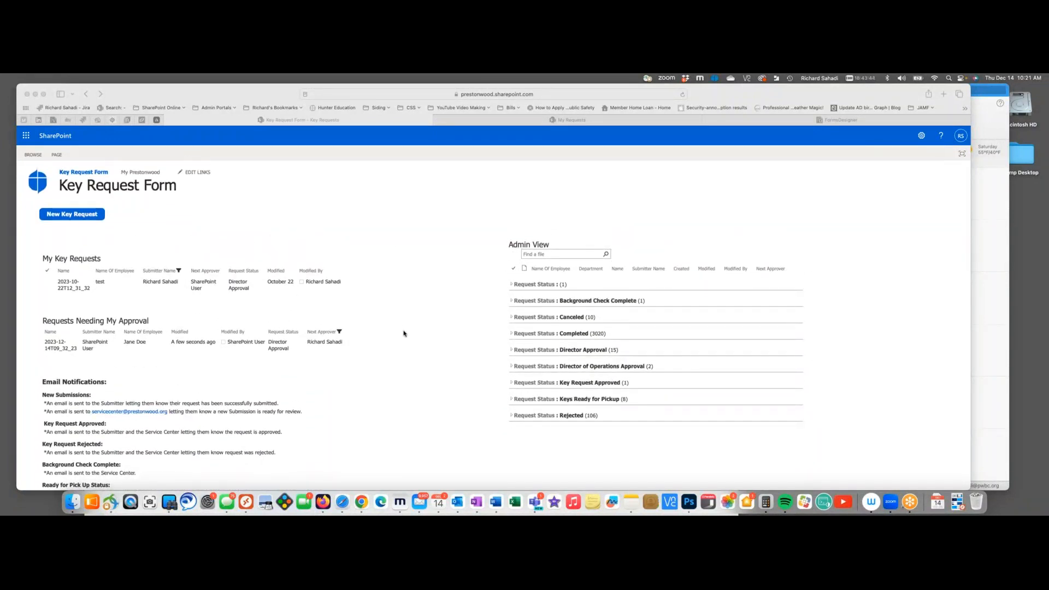
Switch to the modern Key Request Form site and read the workflow and email notes in its Info Section
left_click(514, 119)
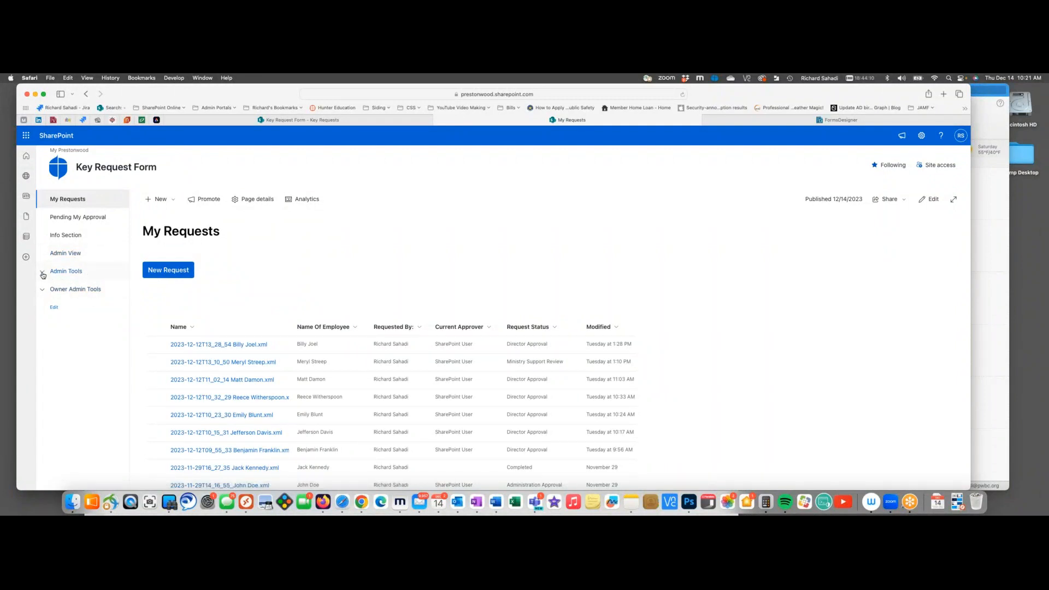
left_click(68, 236)
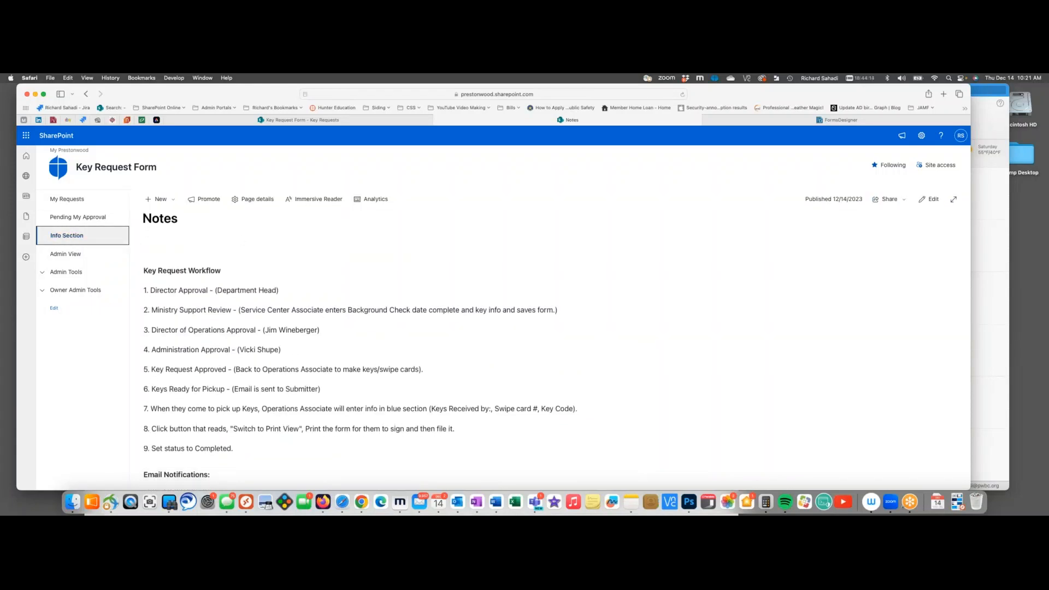
scroll(201, 315, "down", 5)
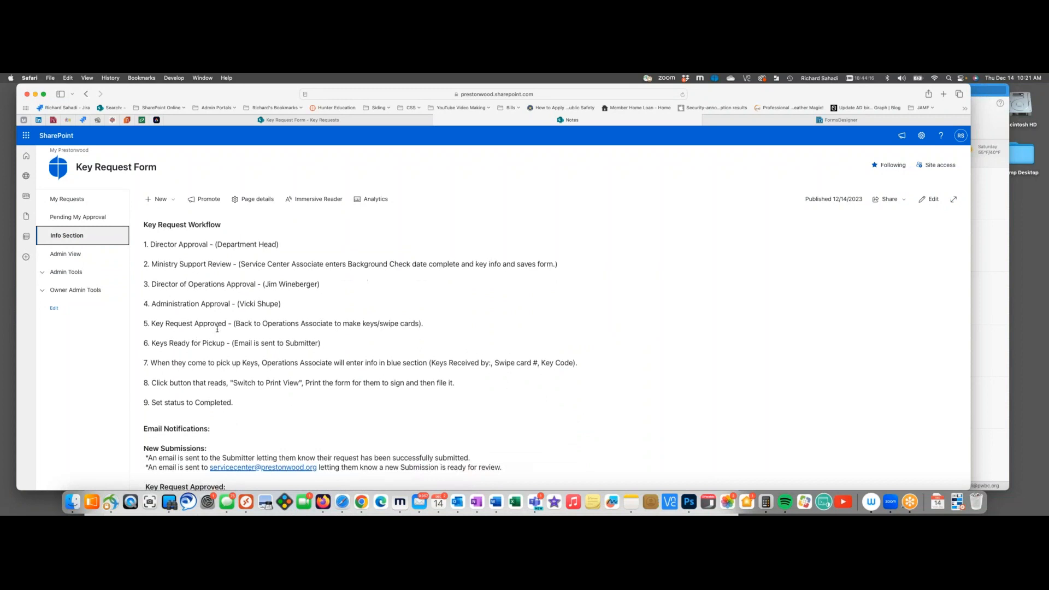
scroll(217, 329, "down", 3)
scroll(173, 232, "up", 8)
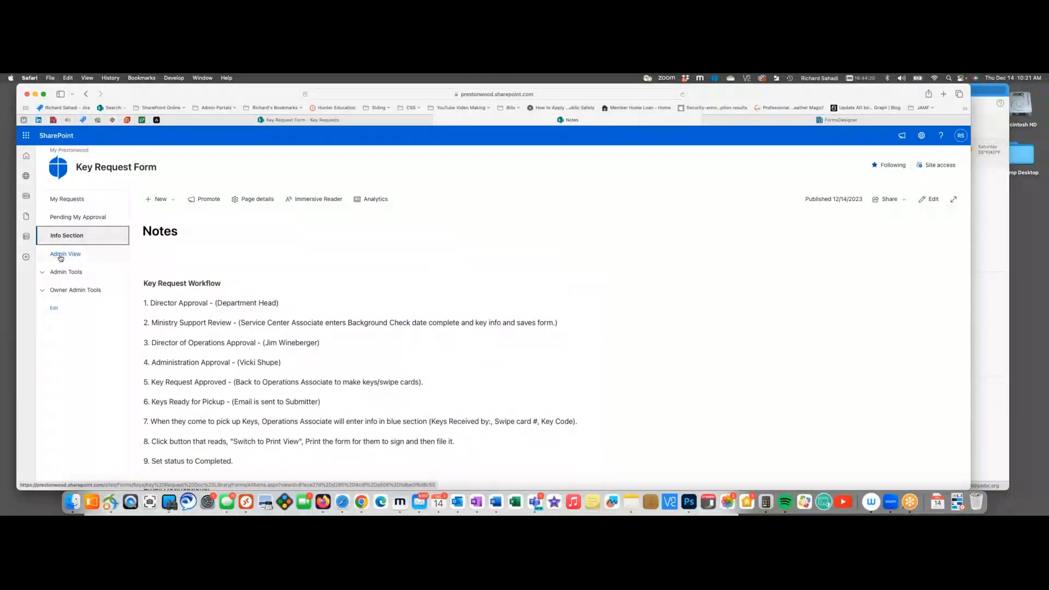
Open the Admin View of the Key Request Doc Library on the modern site
left_click(60, 256)
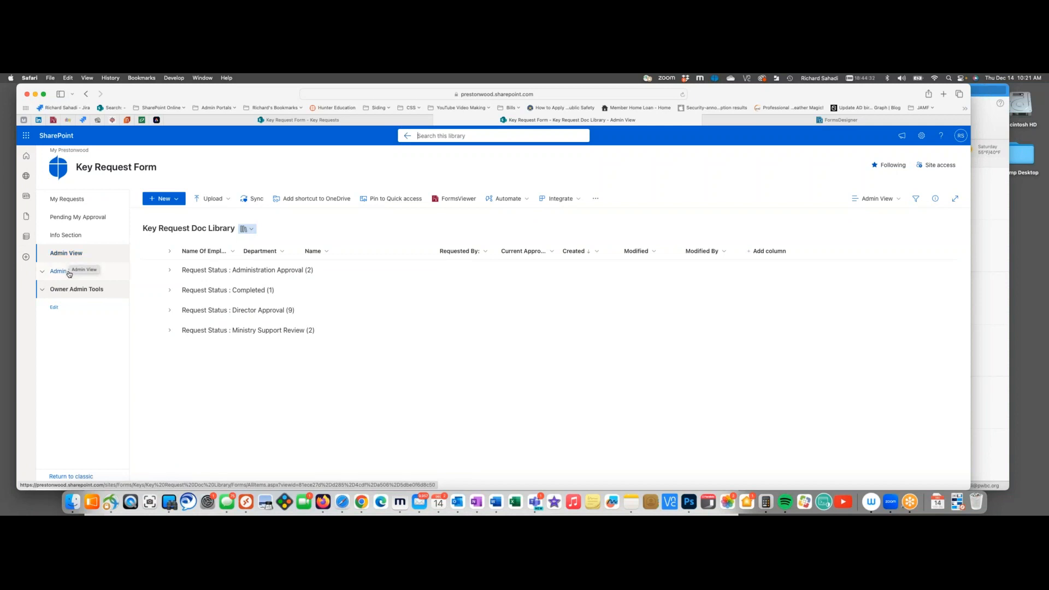
key("ctrl+Up")
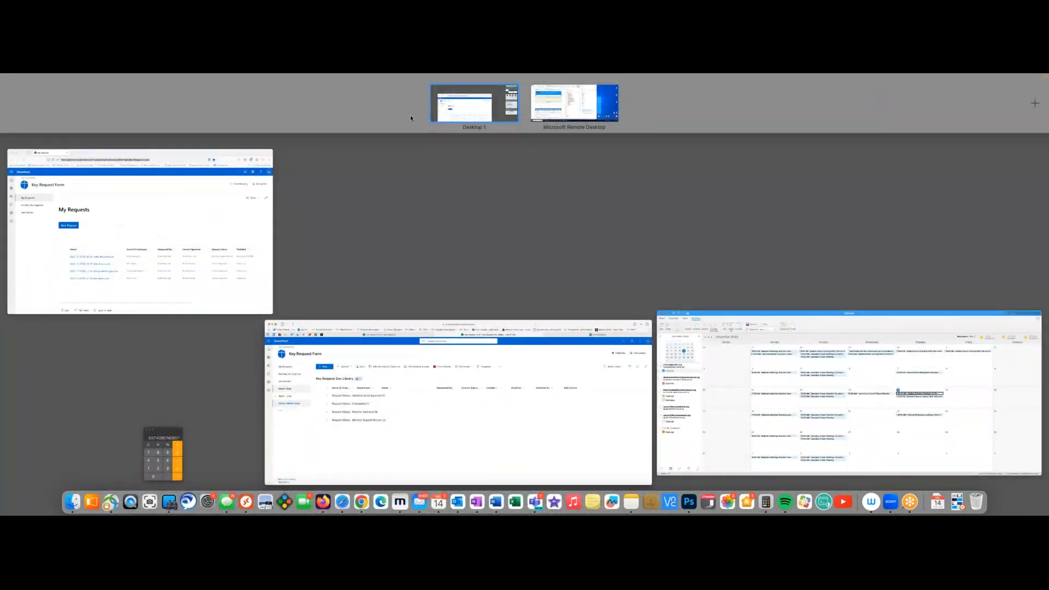
left_click(414, 465)
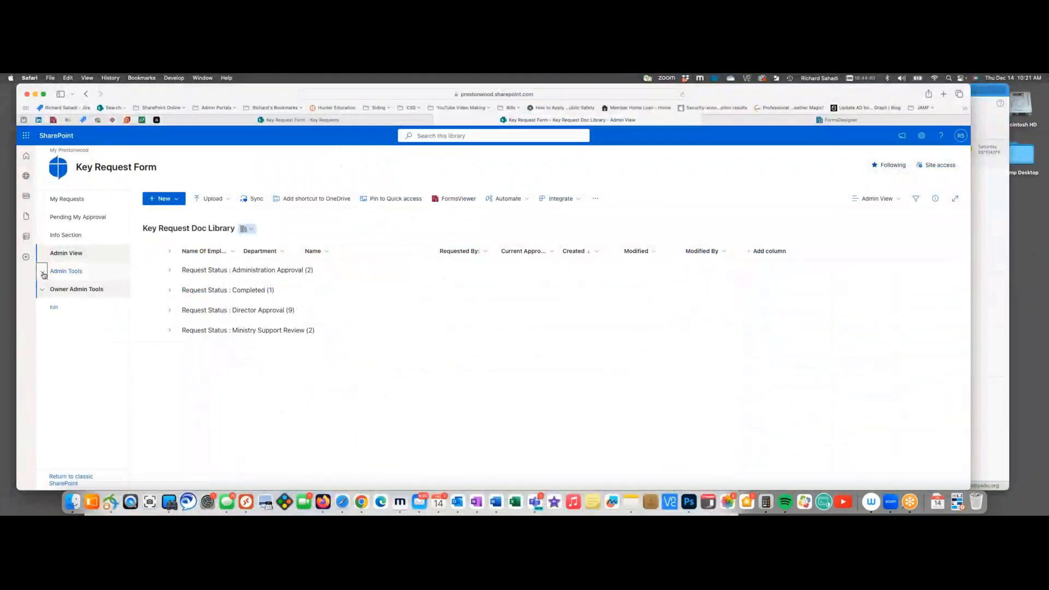
Look through the links grouped under Admin Tools and Owner Admin Tools, collapsing each group again
left_click(43, 274)
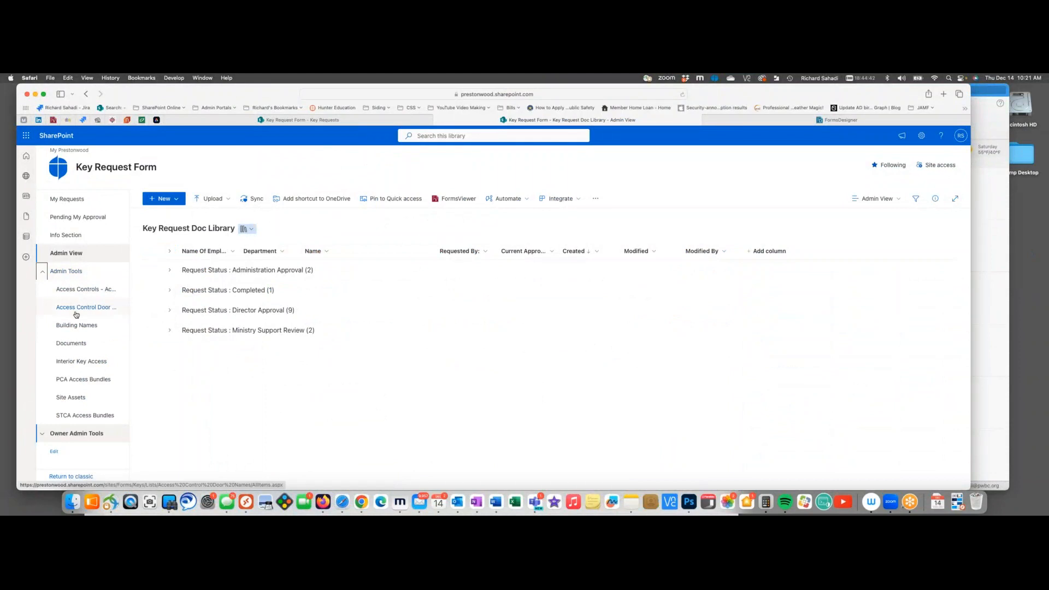
left_click(44, 274)
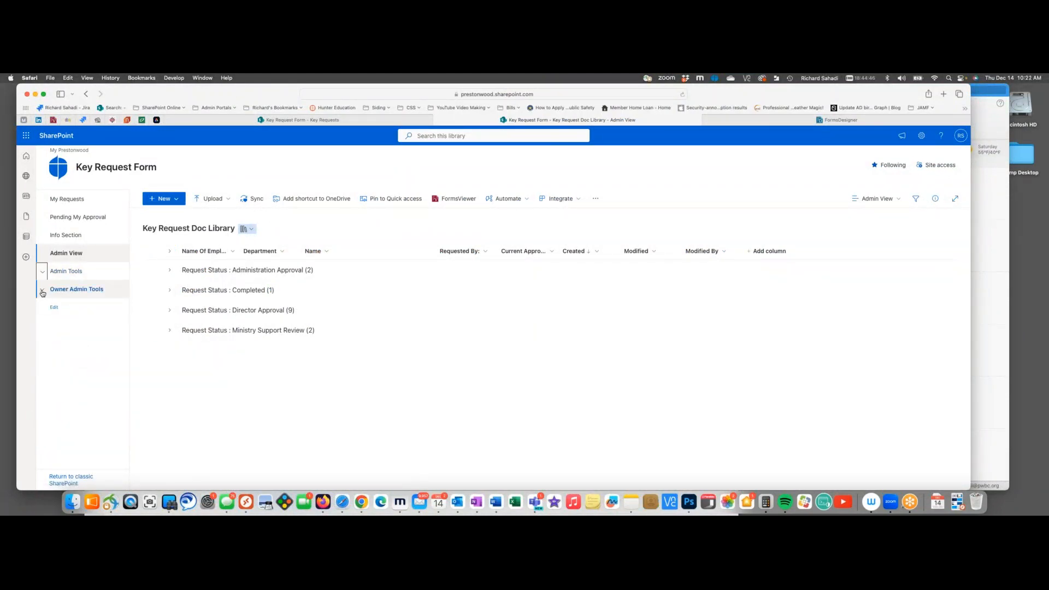
left_click(43, 293)
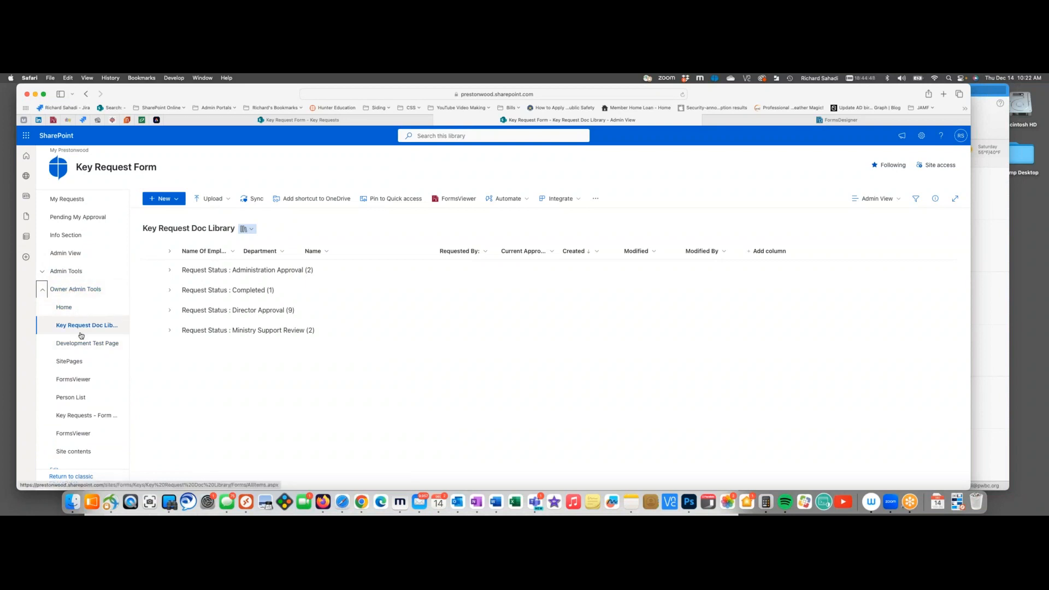
scroll(79, 350, "down", 1)
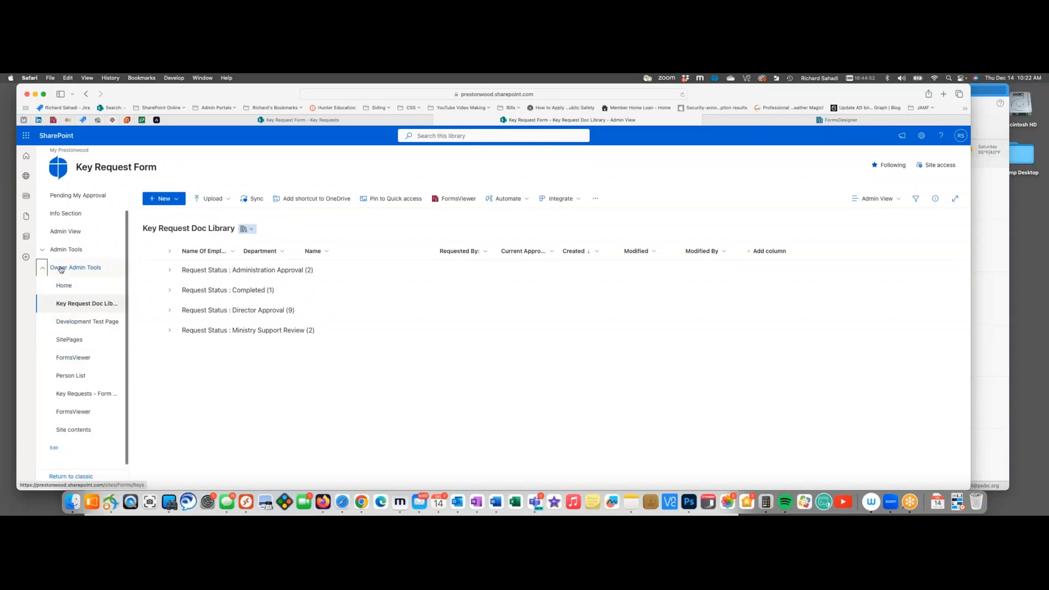
left_click(43, 271)
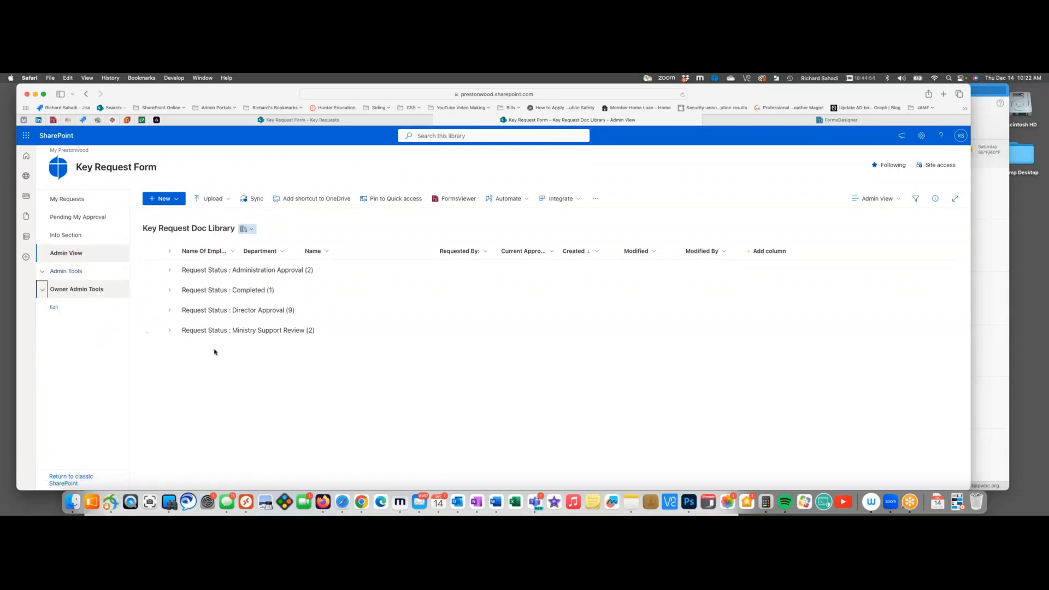
Open the first request under Pending My Approval, submit its Director Approval section and acknowledge the save
left_click(82, 218)
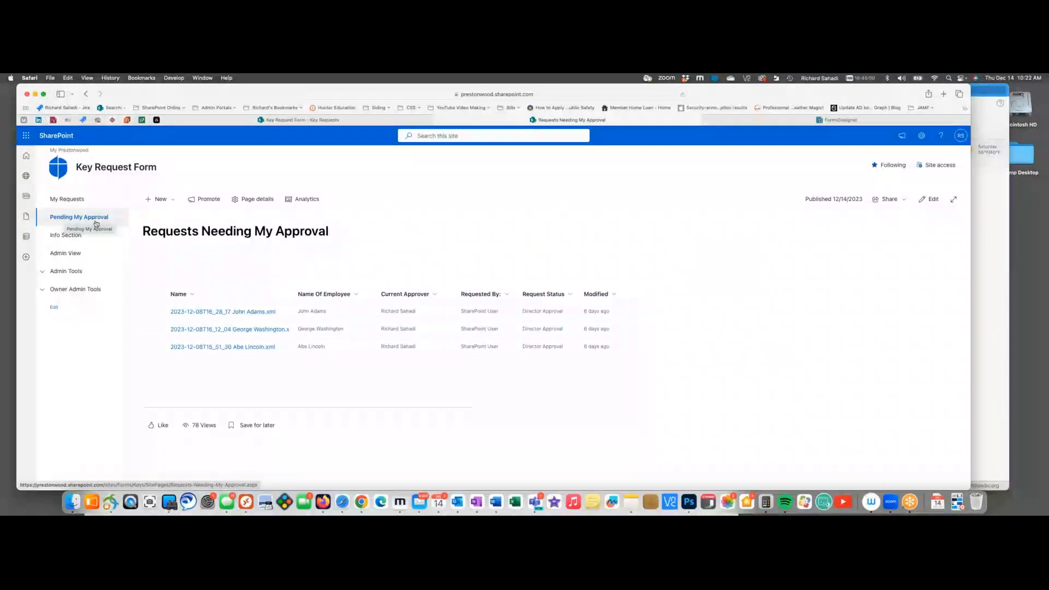
left_click(235, 312)
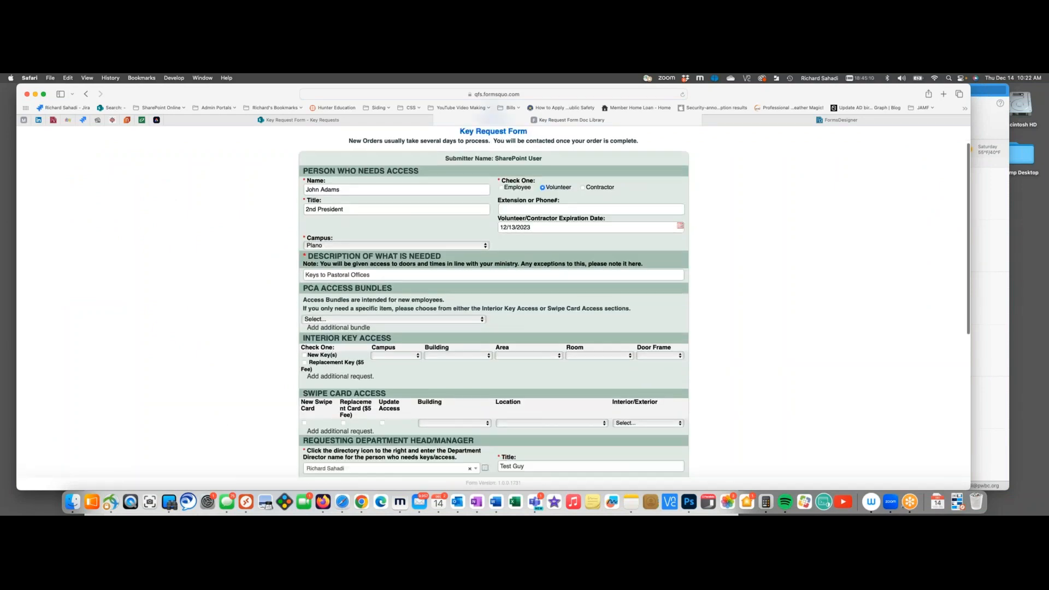
scroll(494, 301, "down", 10)
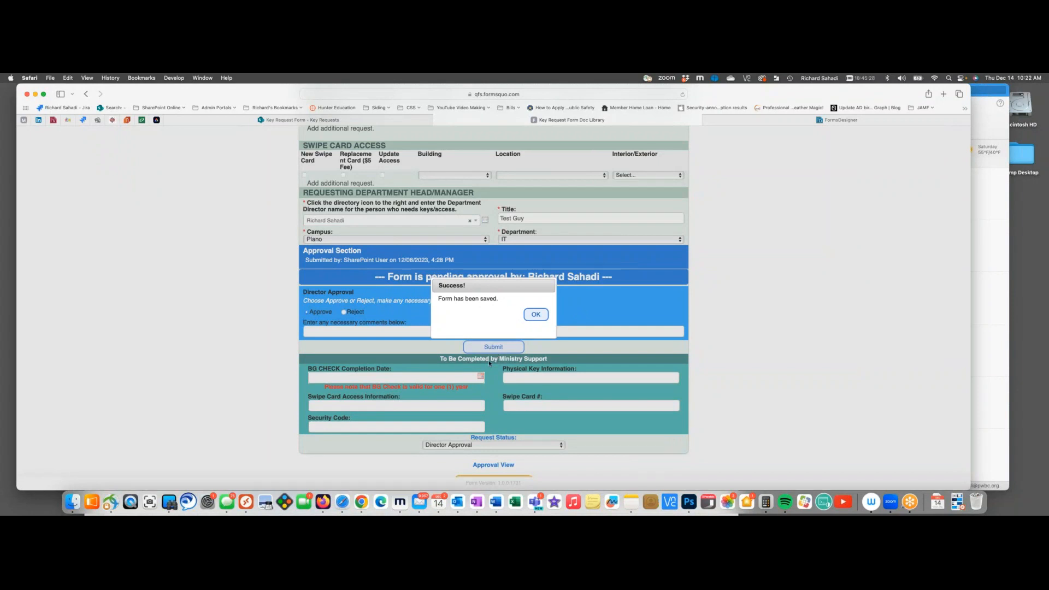
left_click(535, 314)
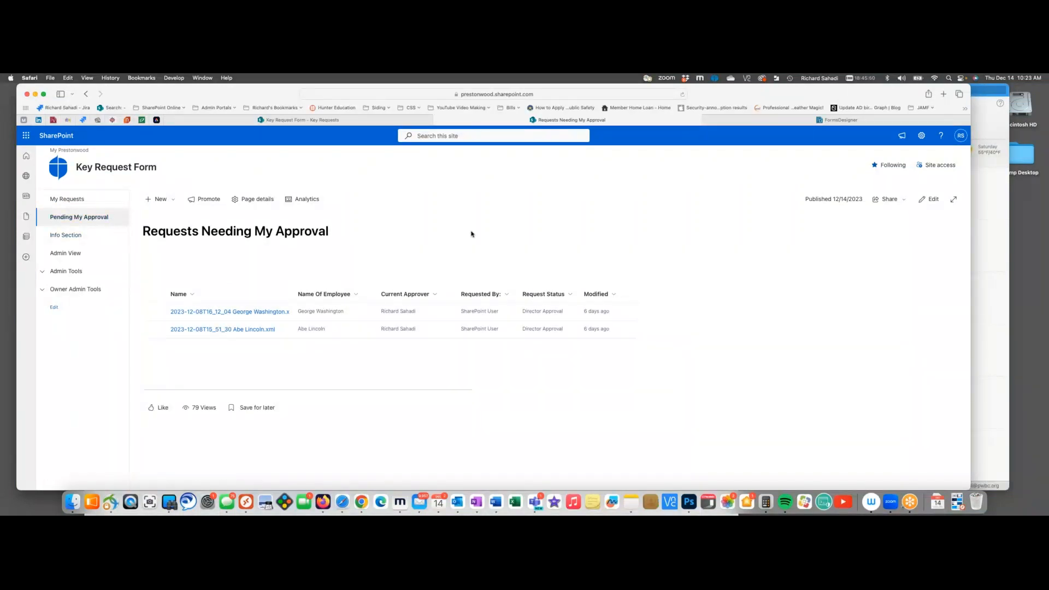
Check the site search suggestions and the options in the site settings, closing each one
left_click(450, 138)
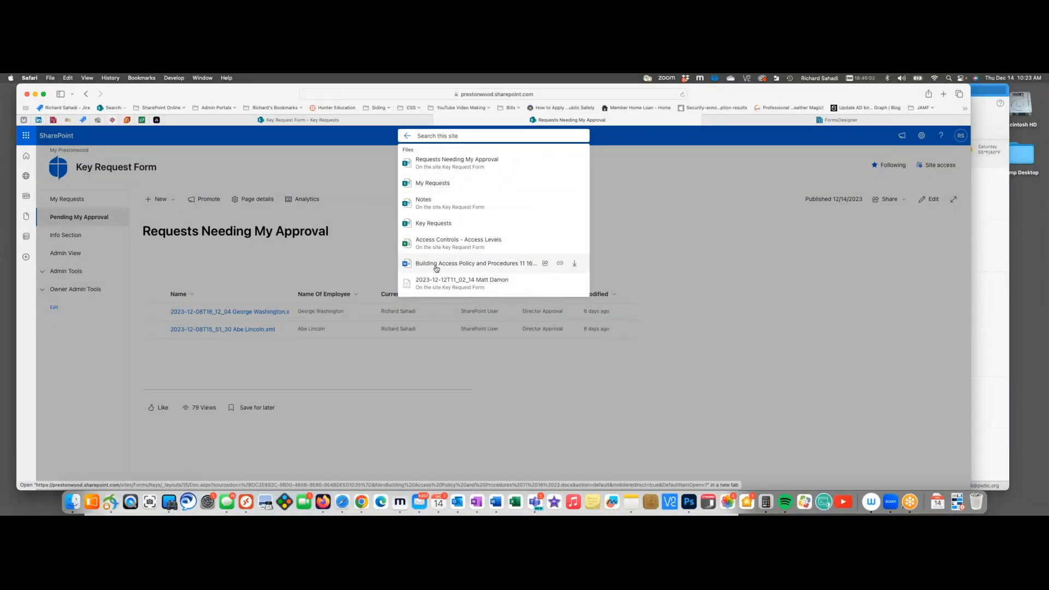
left_click(770, 127)
left_click_drag(771, 99, 667, 99)
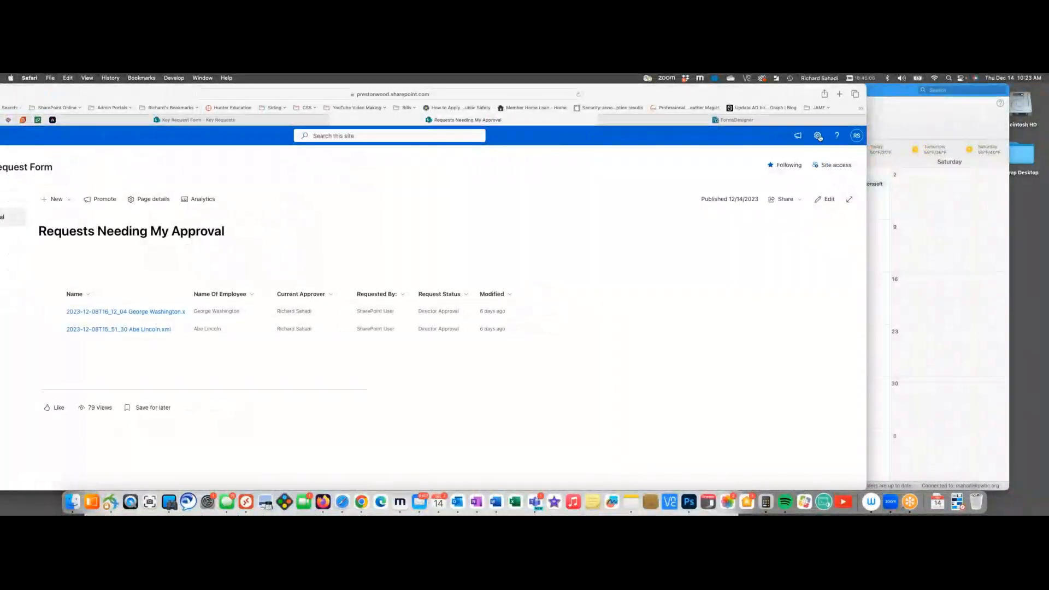
left_click(819, 137)
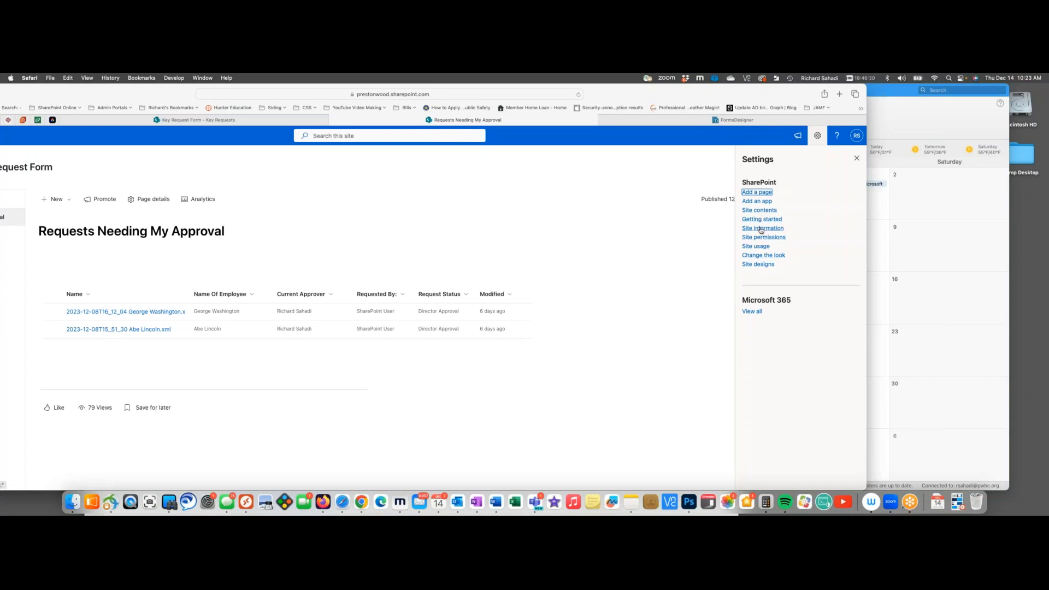
left_click(817, 137)
left_click_drag(652, 89, 740, 87)
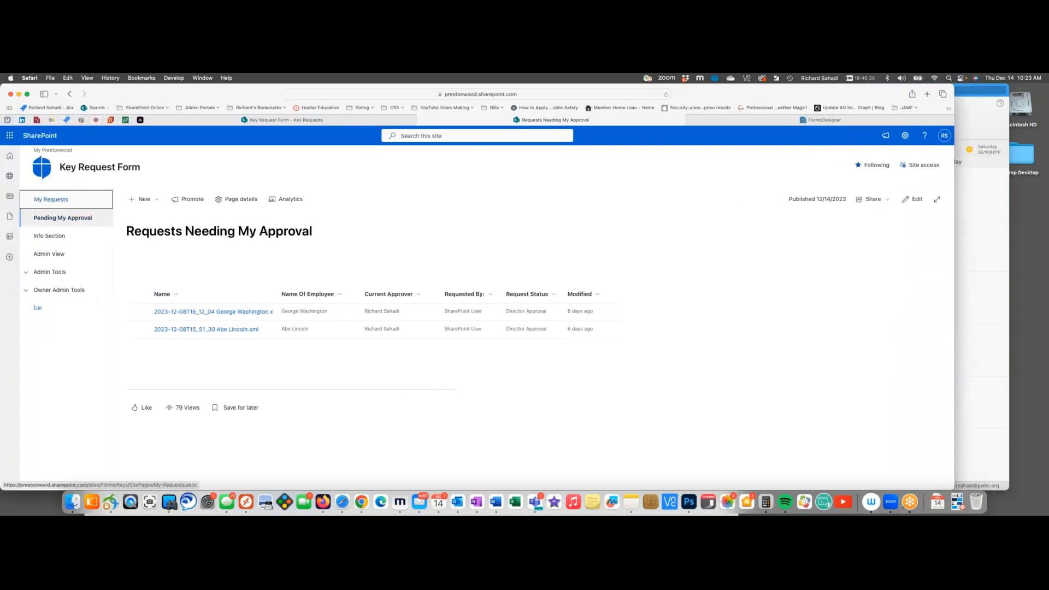
Open the My Requests page, look over its request list and put the page into edit mode
left_click(65, 200)
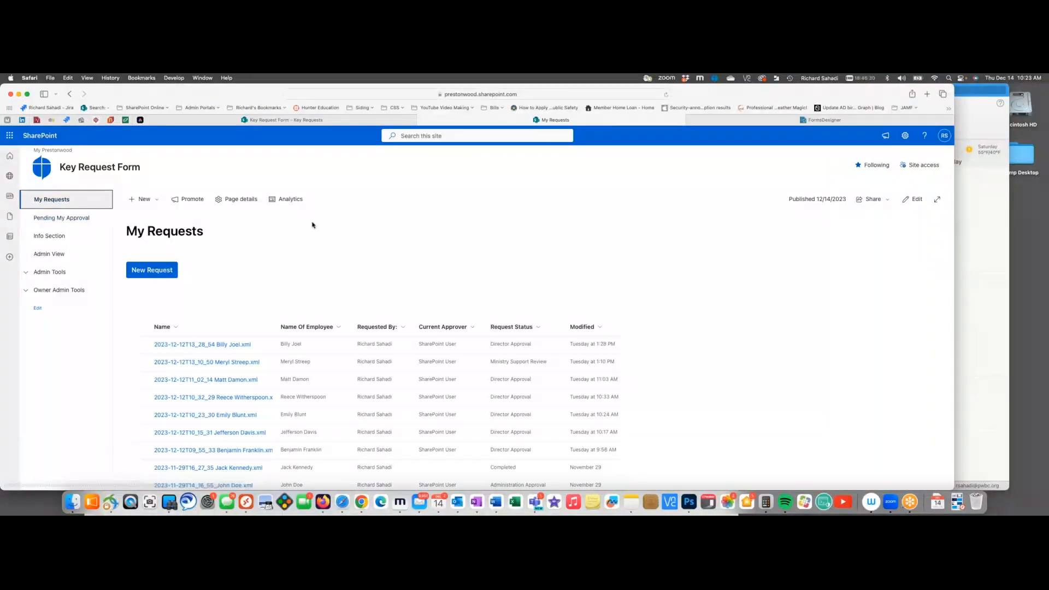
scroll(313, 225, "down", 3)
scroll(314, 227, "up", 3)
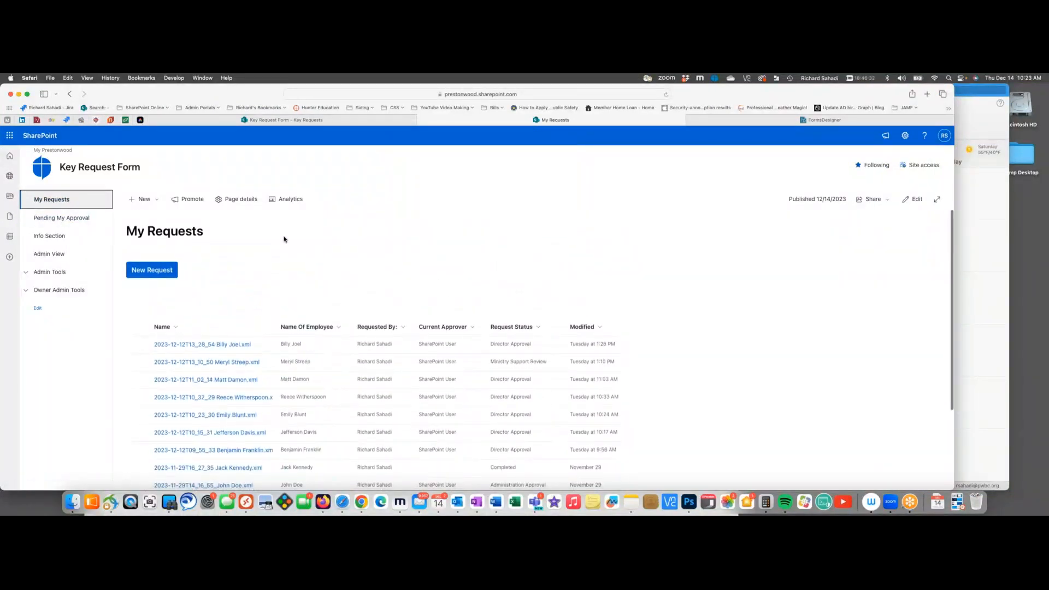
left_click_drag(821, 91, 751, 89)
left_click(839, 200)
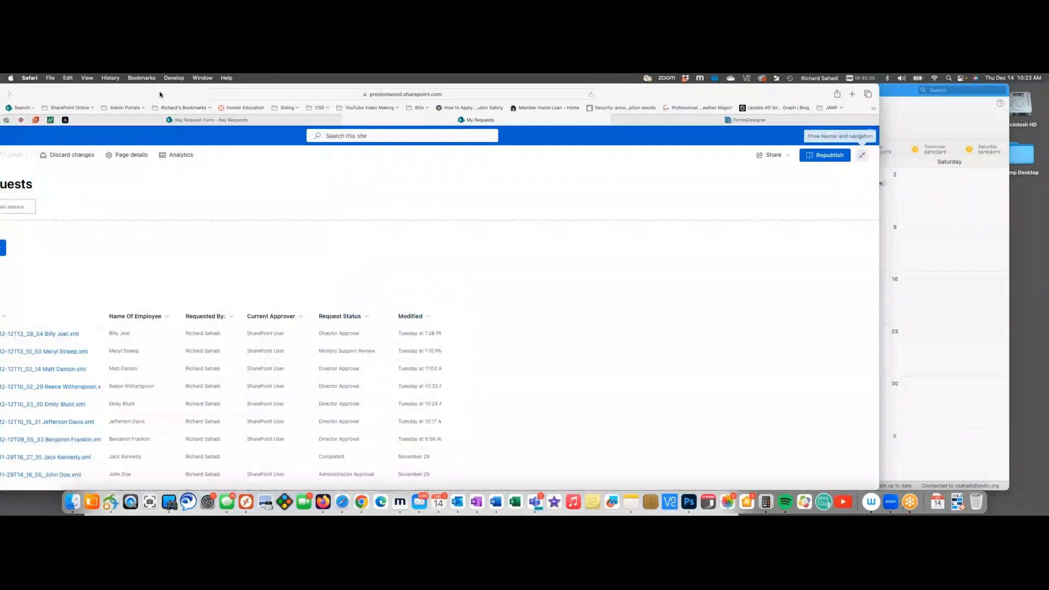
left_click_drag(160, 94, 253, 94)
Open the code snippet of the Modern Script Editor web part below the request list for editing
scroll(340, 234, "down", 8)
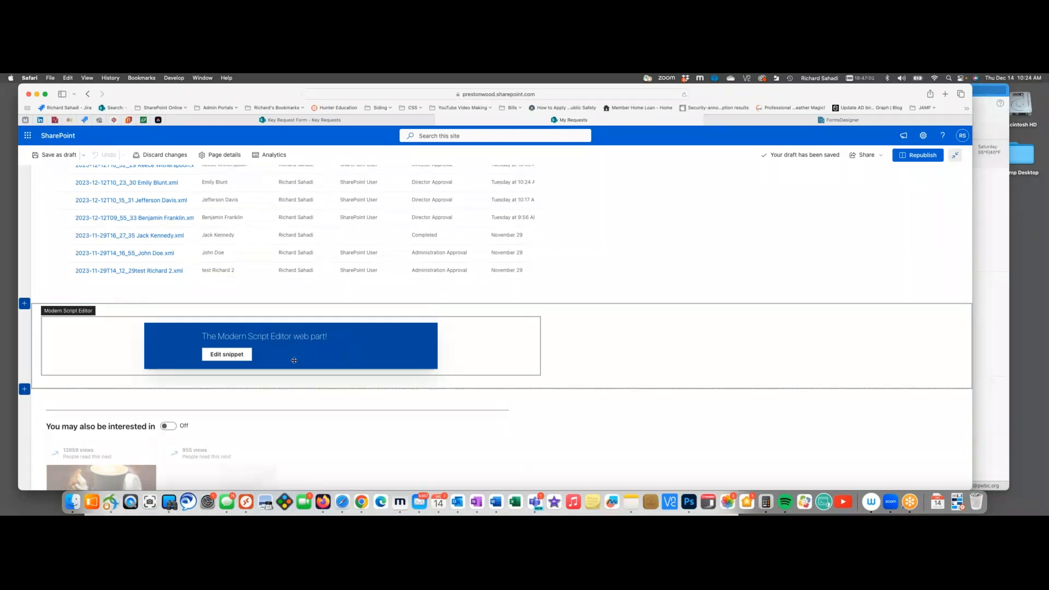
left_click(228, 356)
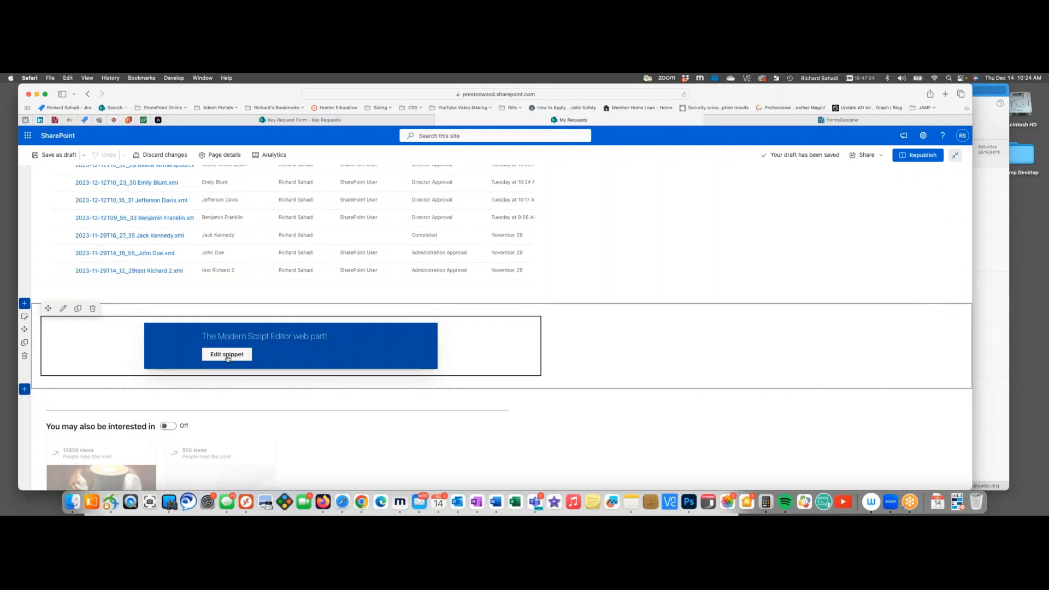
left_click(227, 355)
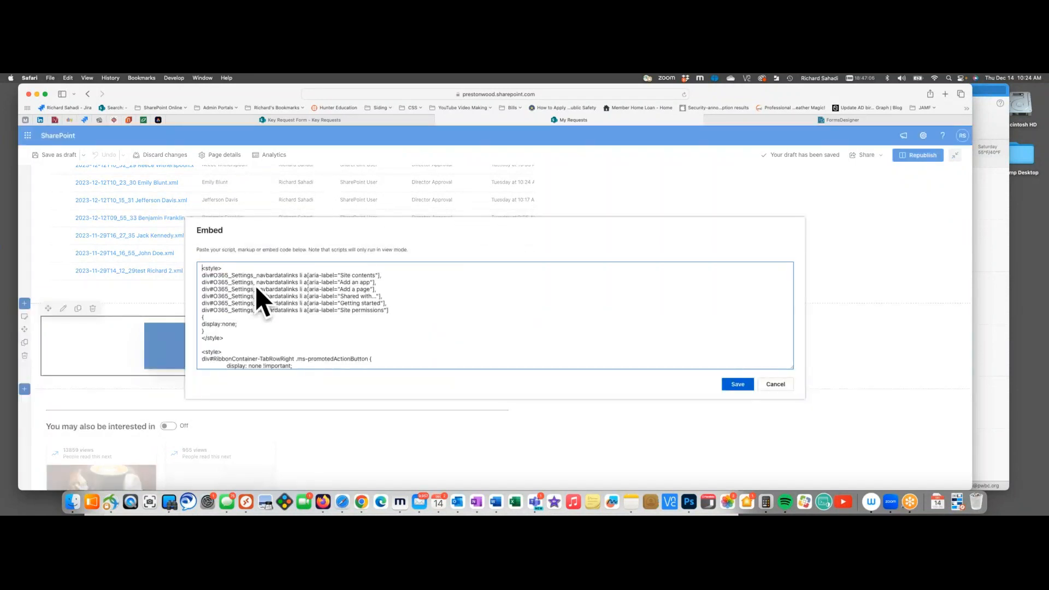
Review the CSS in the embed snippet and select the final style block that hides the search box container
scroll(235, 295, "down", 2)
scroll(229, 290, "up", 2)
scroll(234, 320, "down", 3)
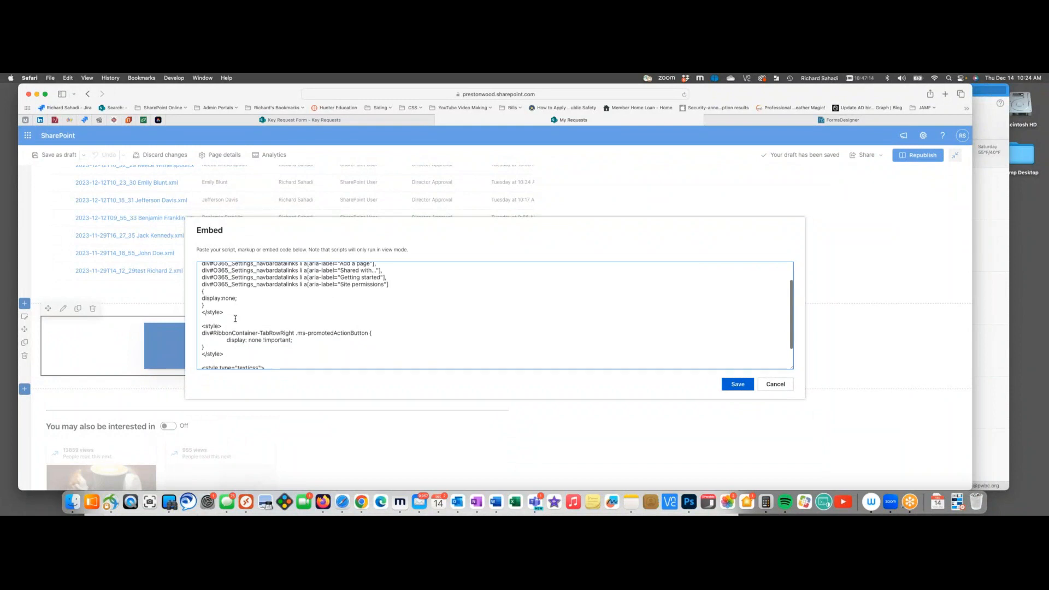
scroll(235, 319, "down", 2)
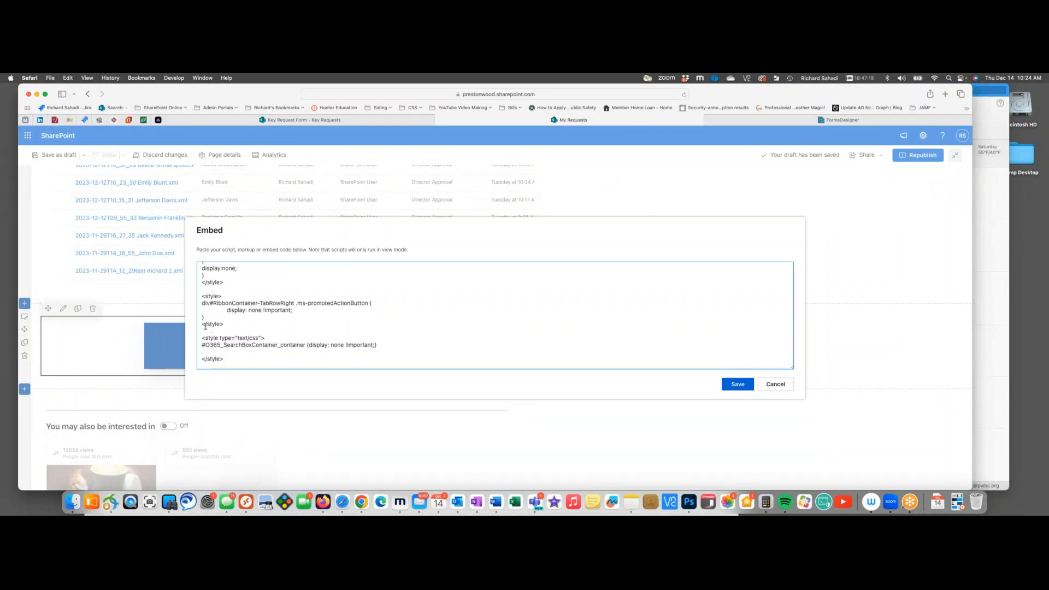
left_click_drag(199, 324, 248, 358)
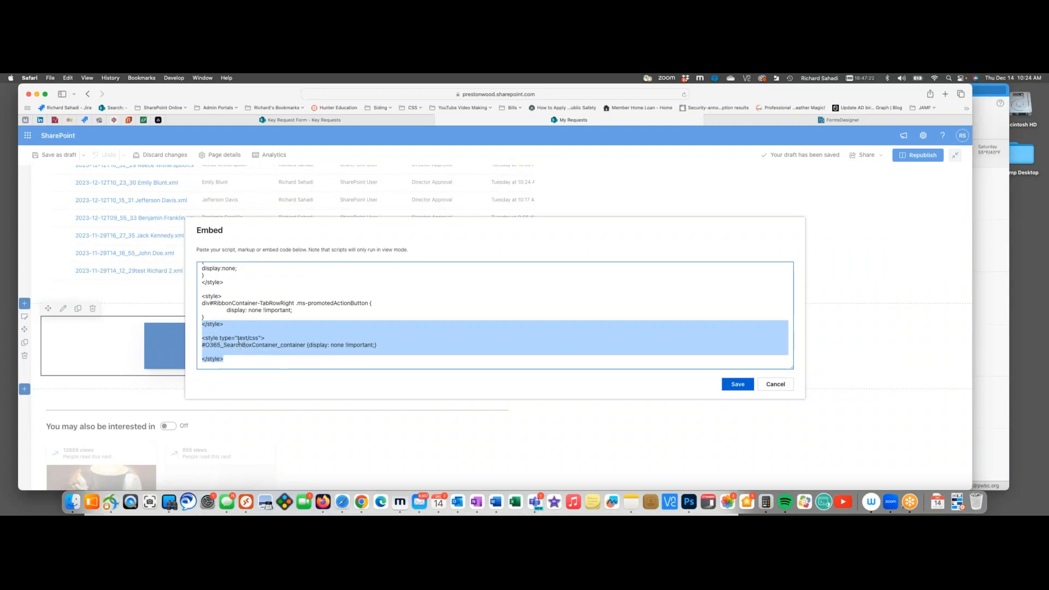
Close the embed code without saving and discard the My Requests page edits, going back to the last published version
left_click(411, 312)
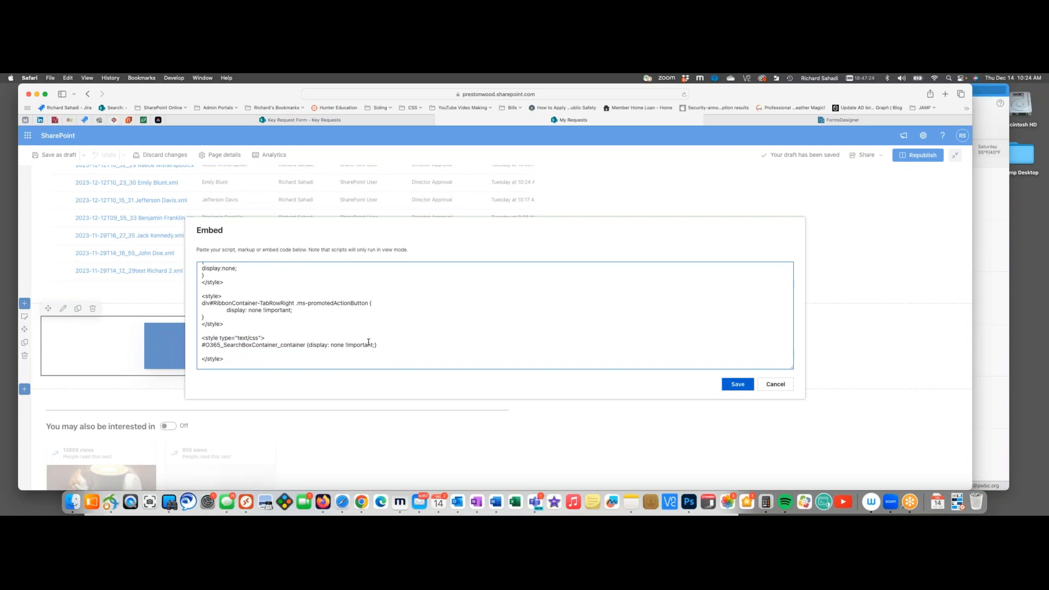
left_click(783, 387)
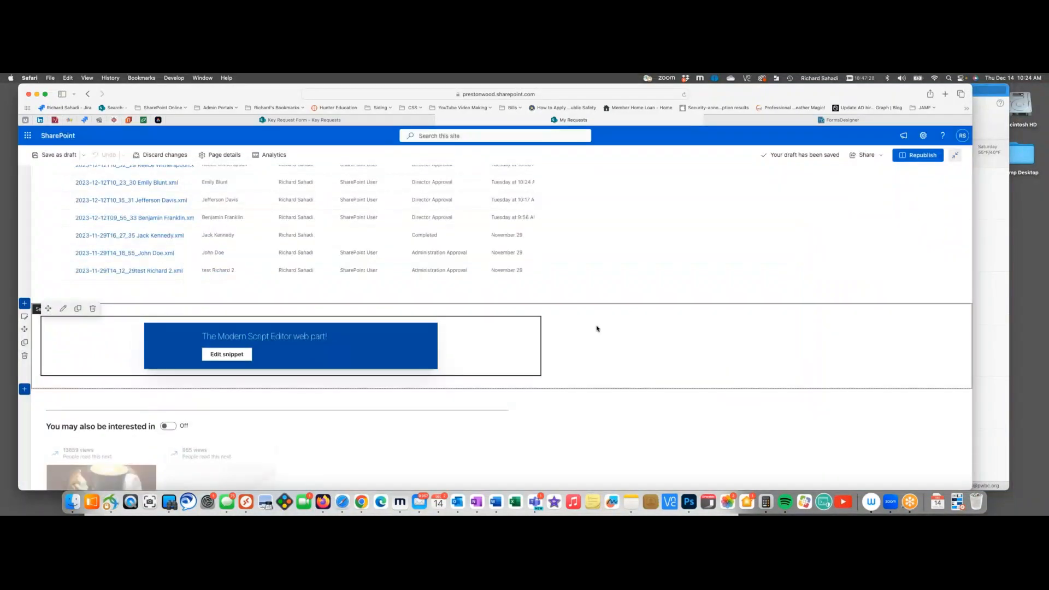
scroll(600, 335, "up", 5)
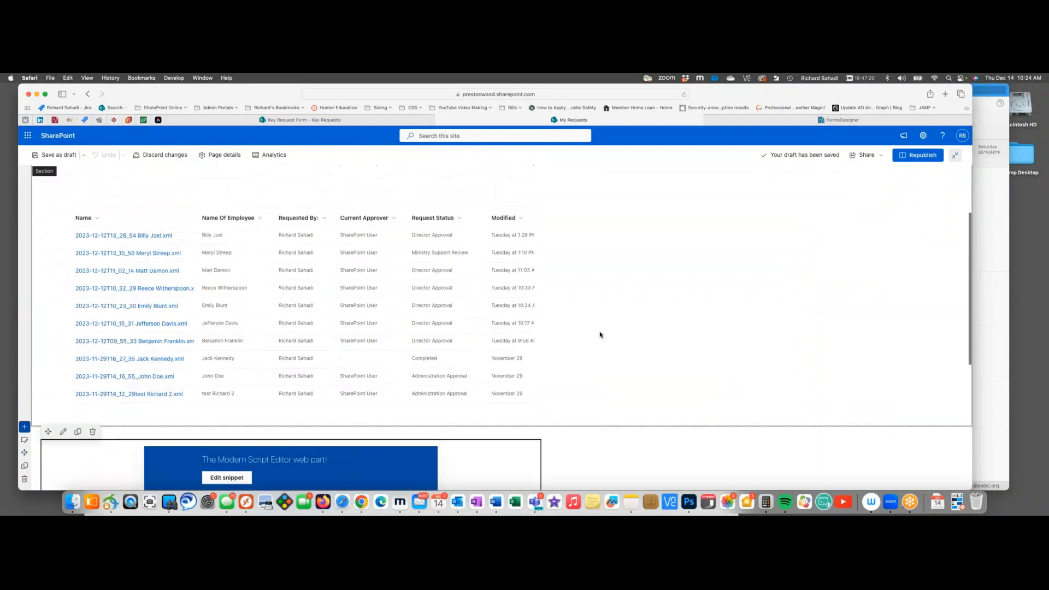
left_click(161, 155)
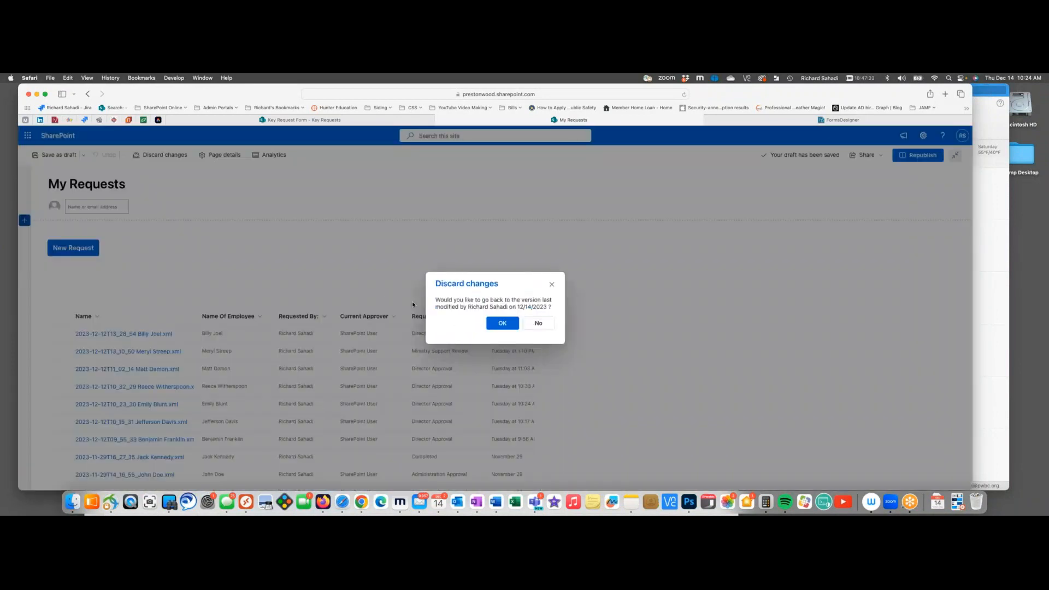
left_click(496, 324)
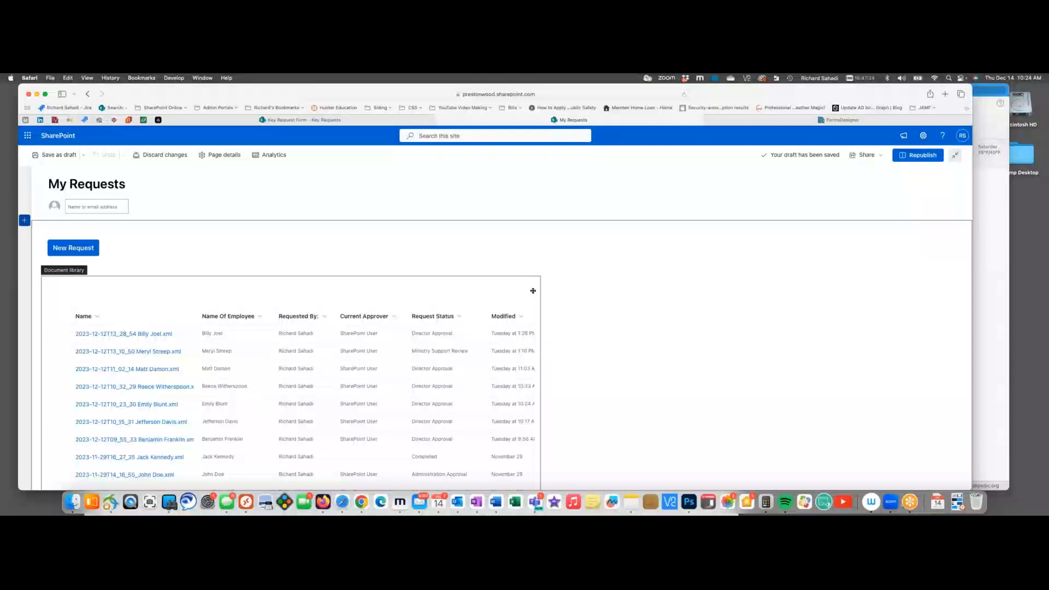
Look over the request list on the My Requests page, open the first request's form and return to the list
scroll(475, 243, "down", 3)
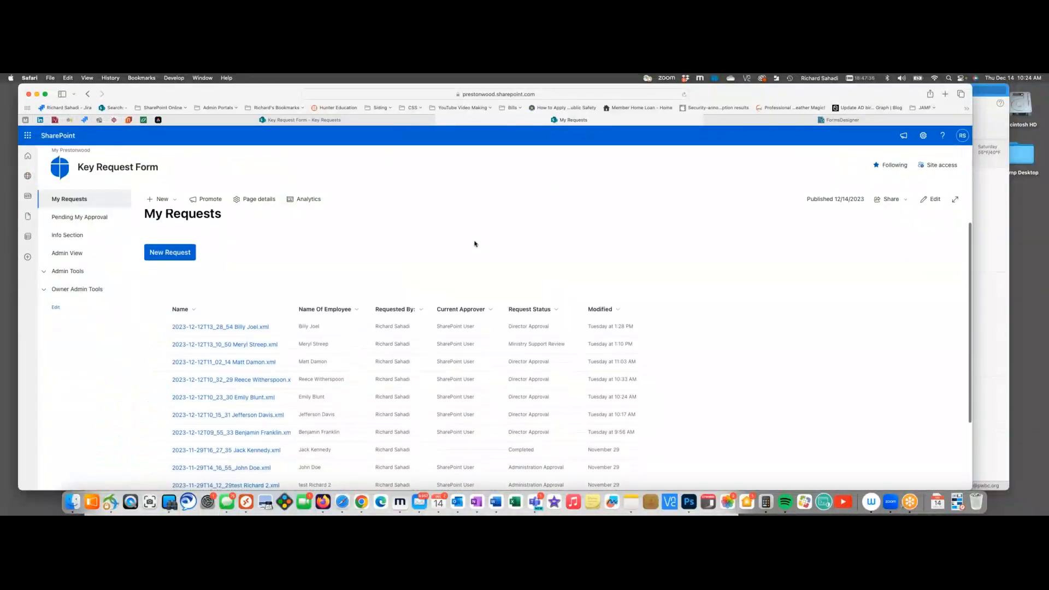
scroll(710, 311, "up", 3)
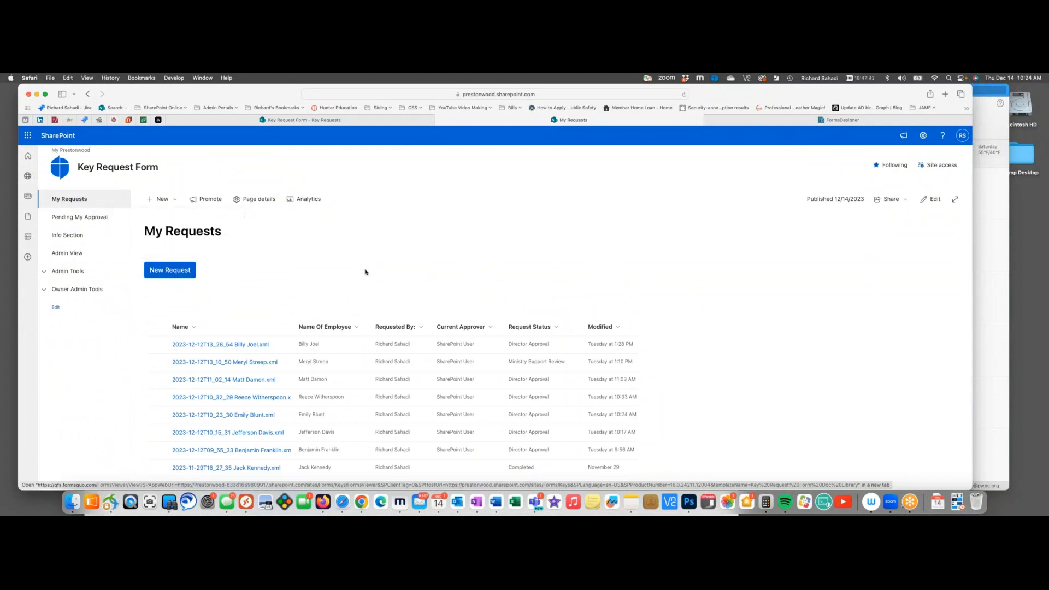
scroll(717, 311, "down", 2)
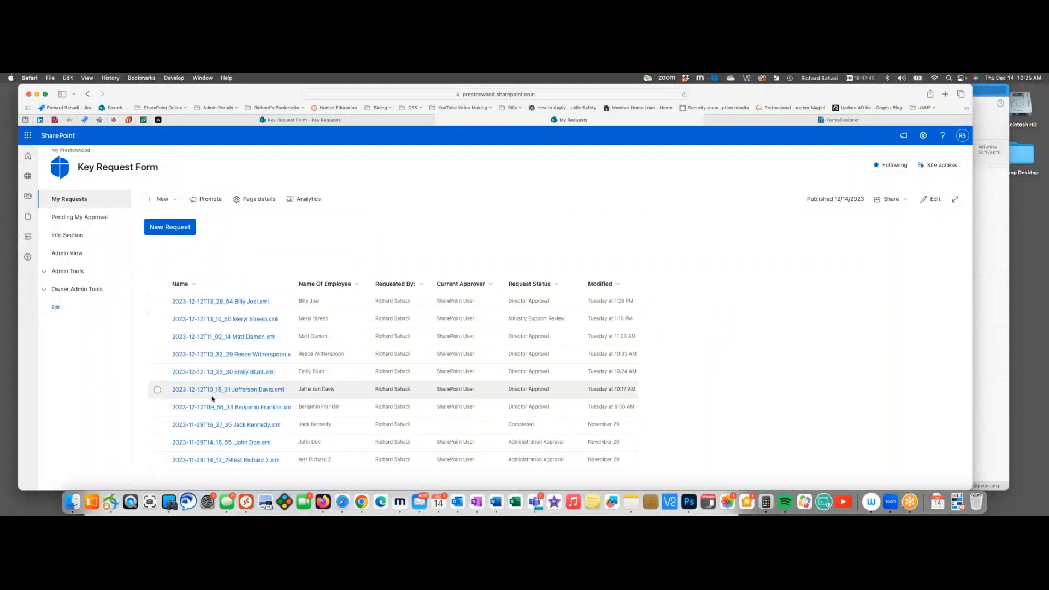
scroll(210, 361, "up", 2)
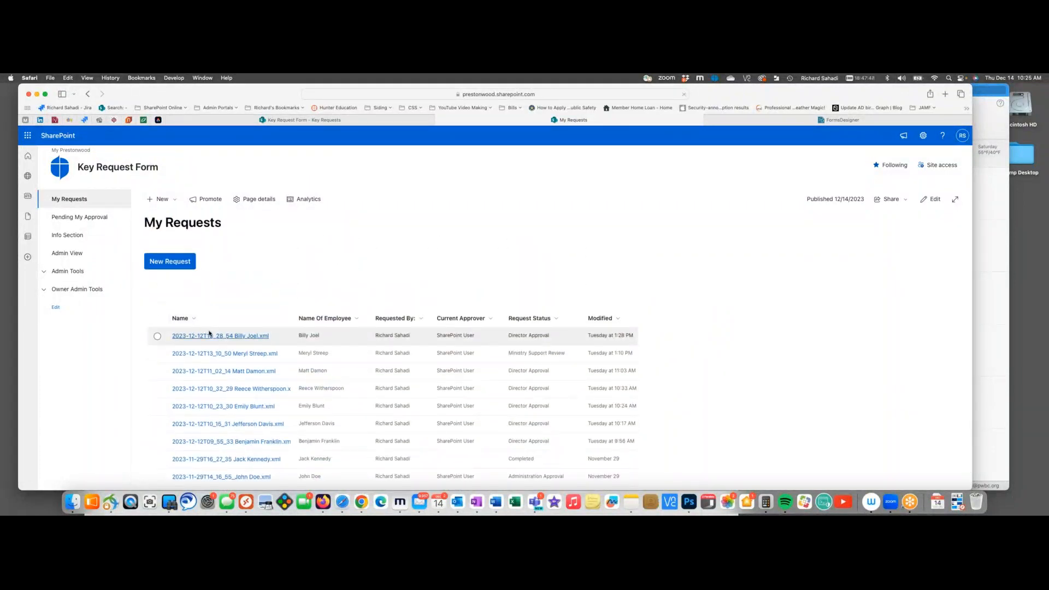
left_click(209, 335)
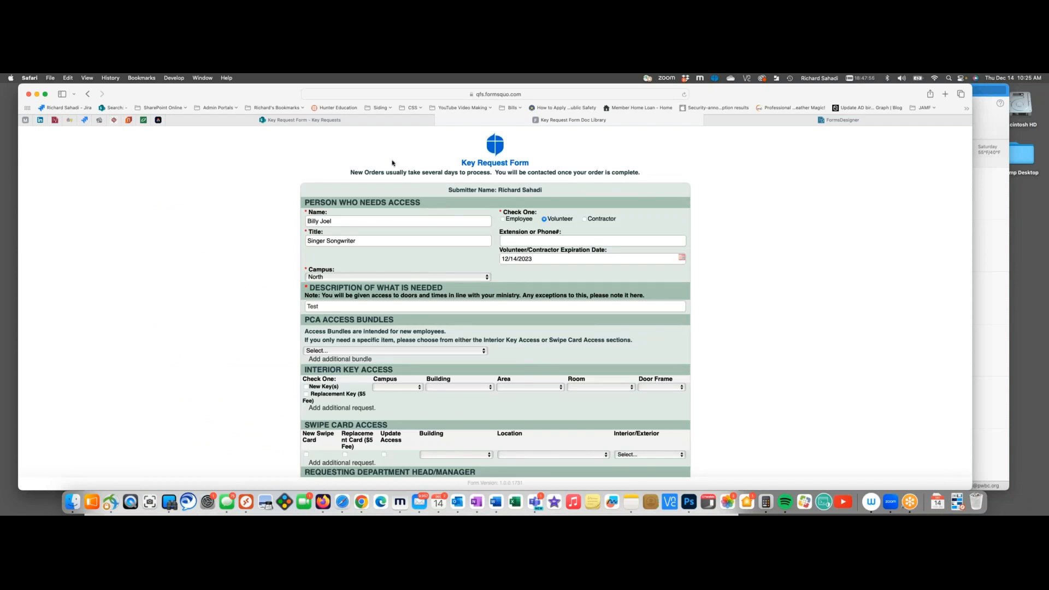
left_click(88, 94)
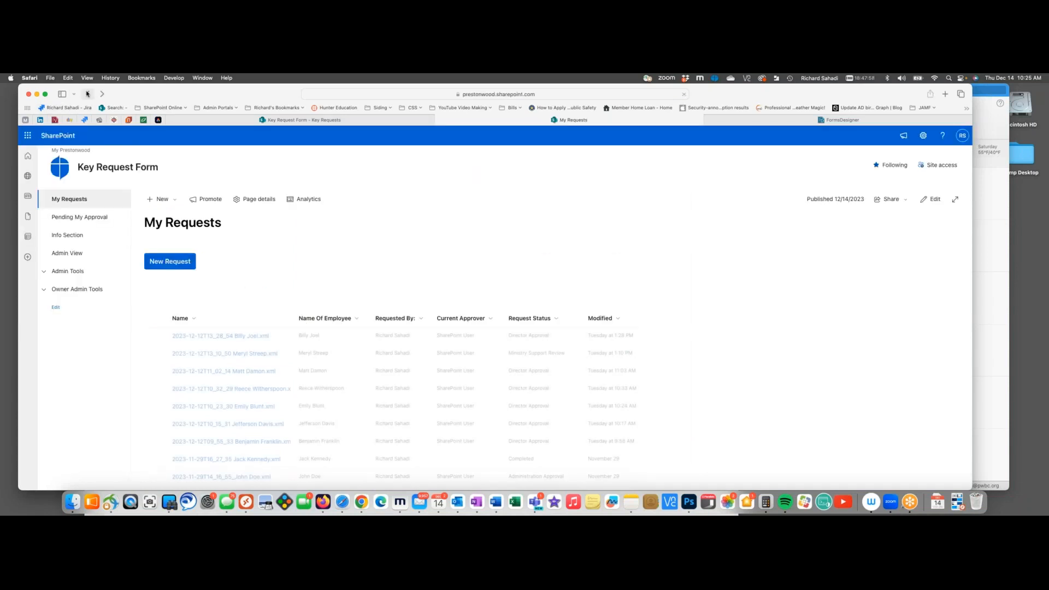
scroll(585, 328, "down", 3)
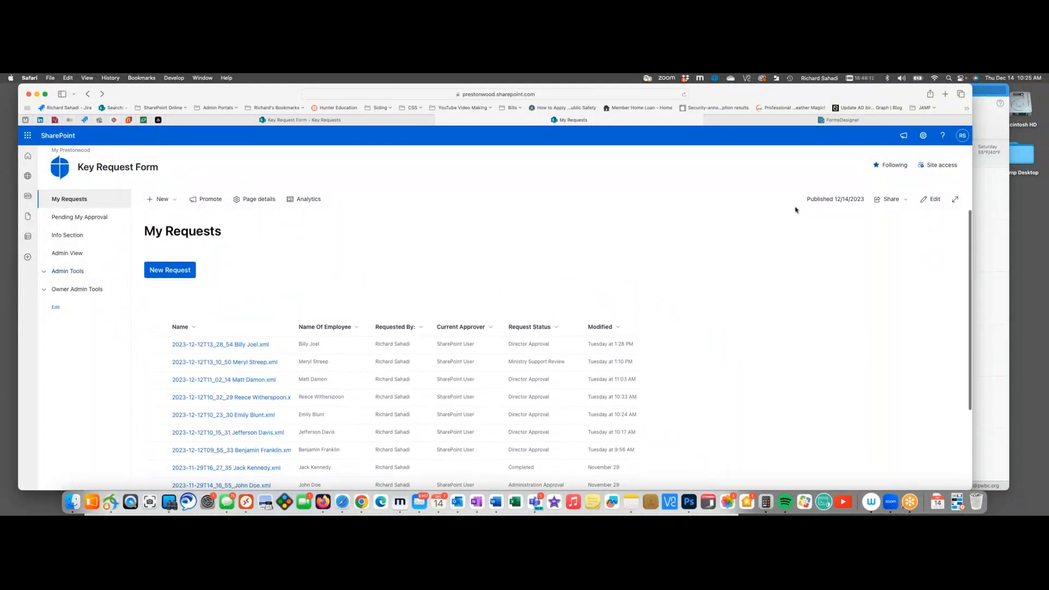
Put the My Requests page into edit mode and open the properties of the document library web part
left_click_drag(778, 90, 712, 90)
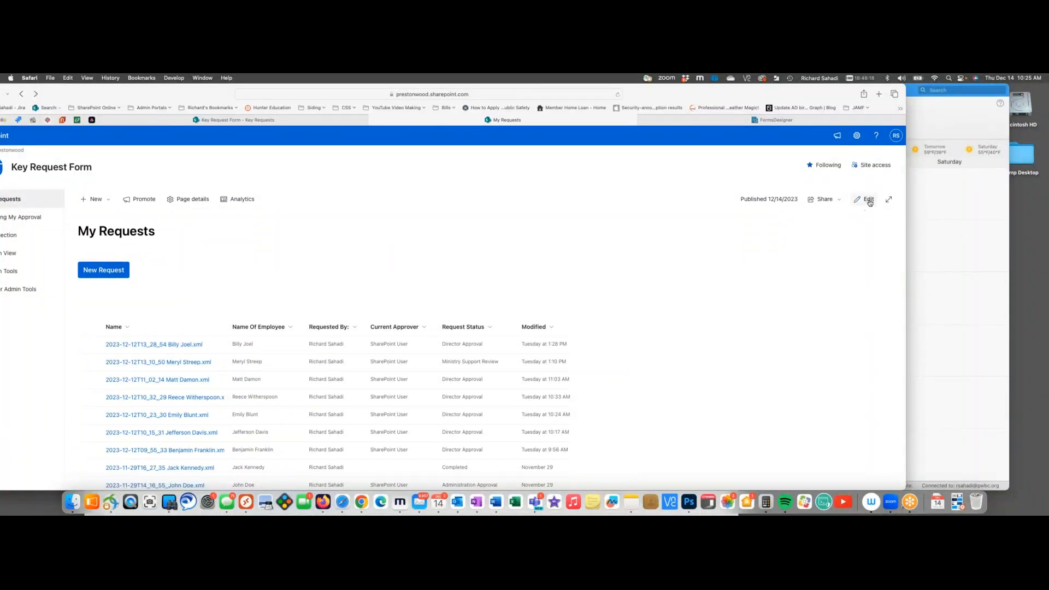
left_click(868, 200)
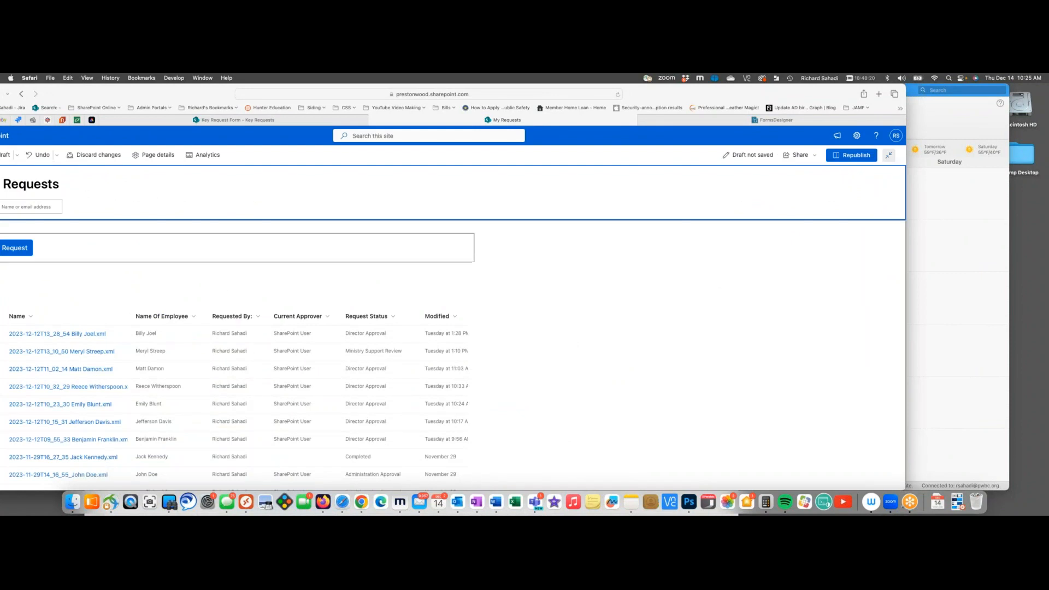
left_click(226, 295)
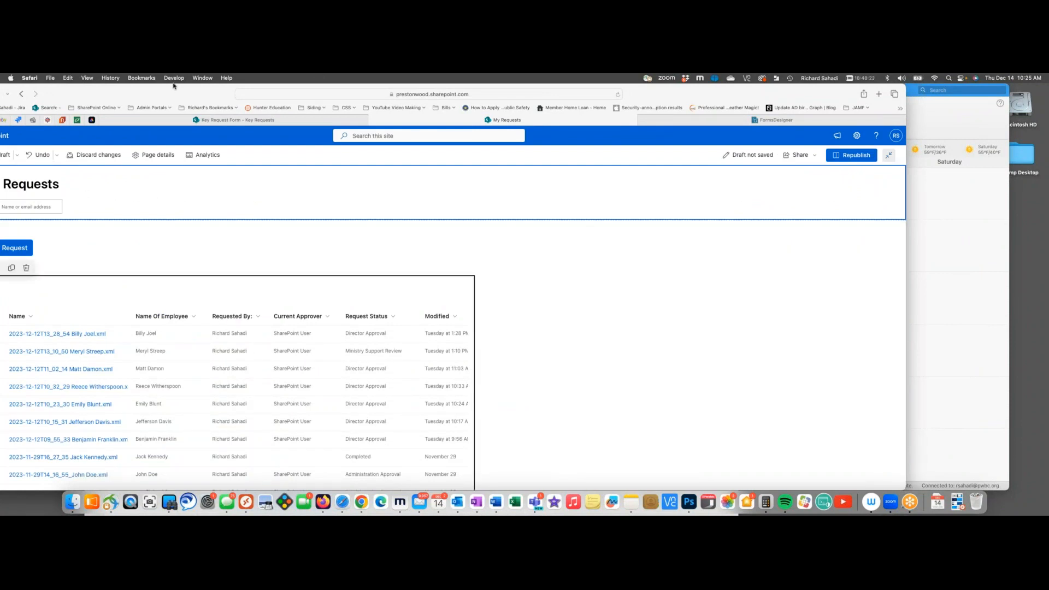
left_click_drag(198, 86, 273, 87)
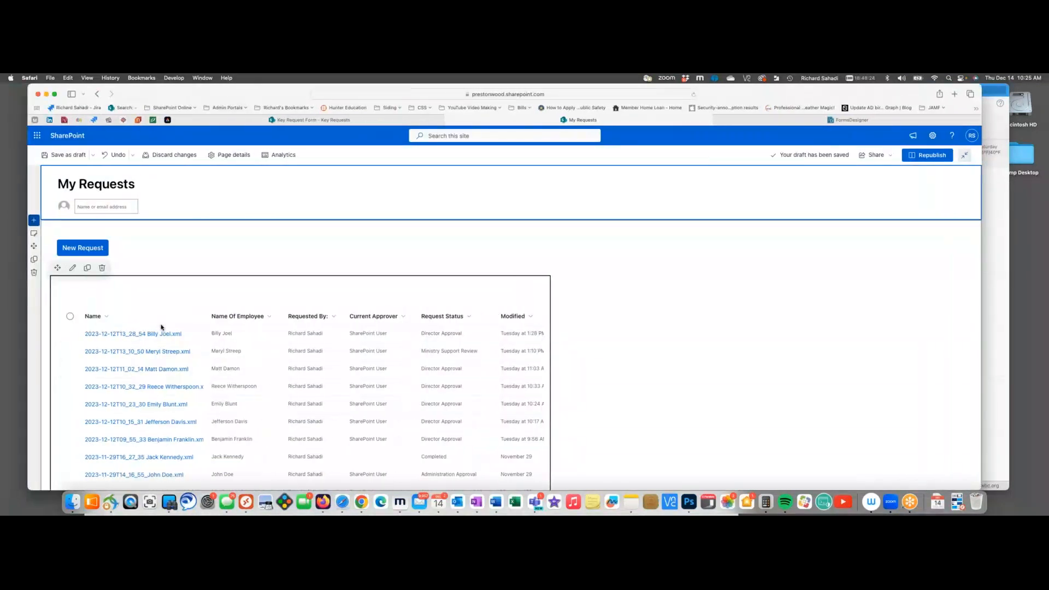
left_click(72, 268)
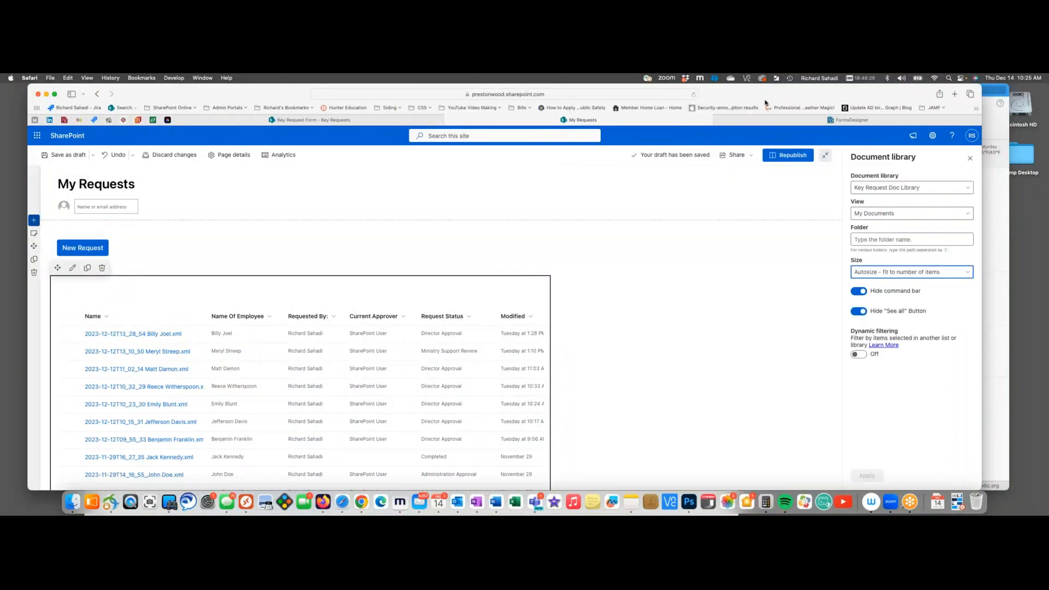
Review the library, view, size and hide options of the document library web part and discard the page changes
left_click_drag(765, 85, 642, 84)
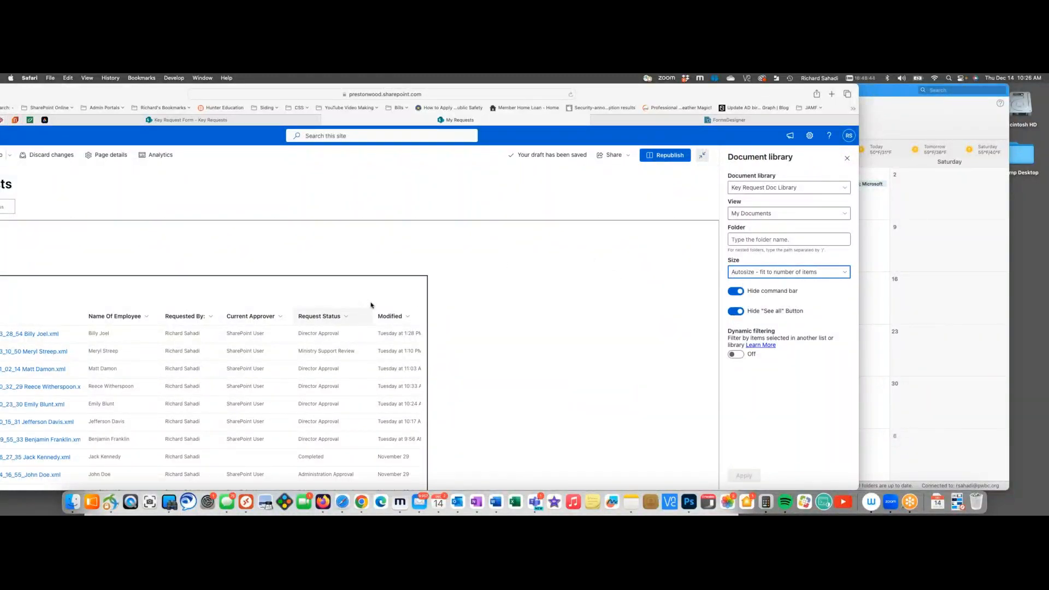
left_click_drag(173, 93, 268, 93)
scroll(661, 335, "down", 4)
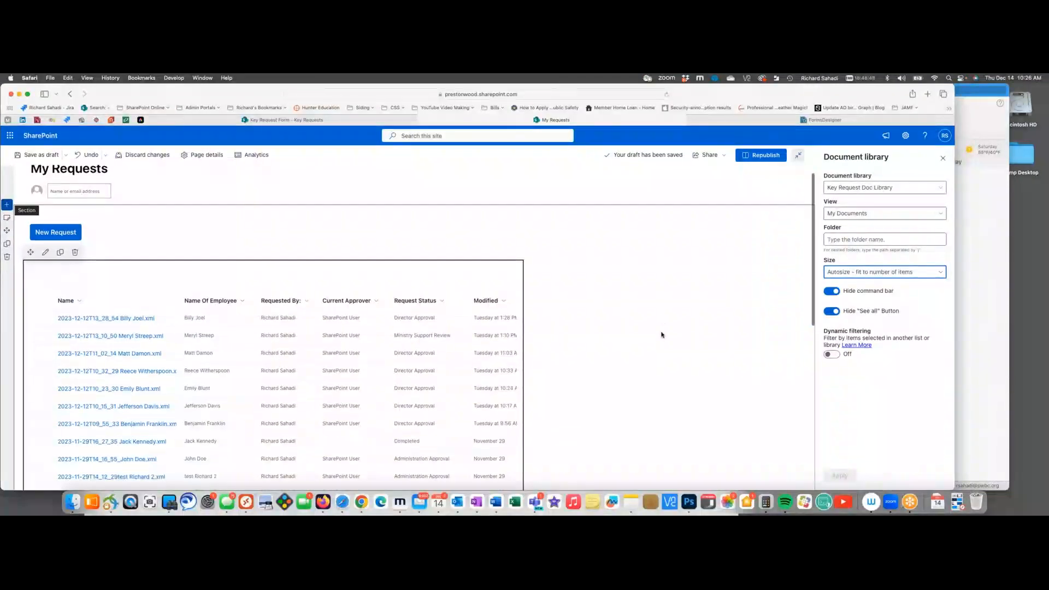
scroll(662, 335, "up", 4)
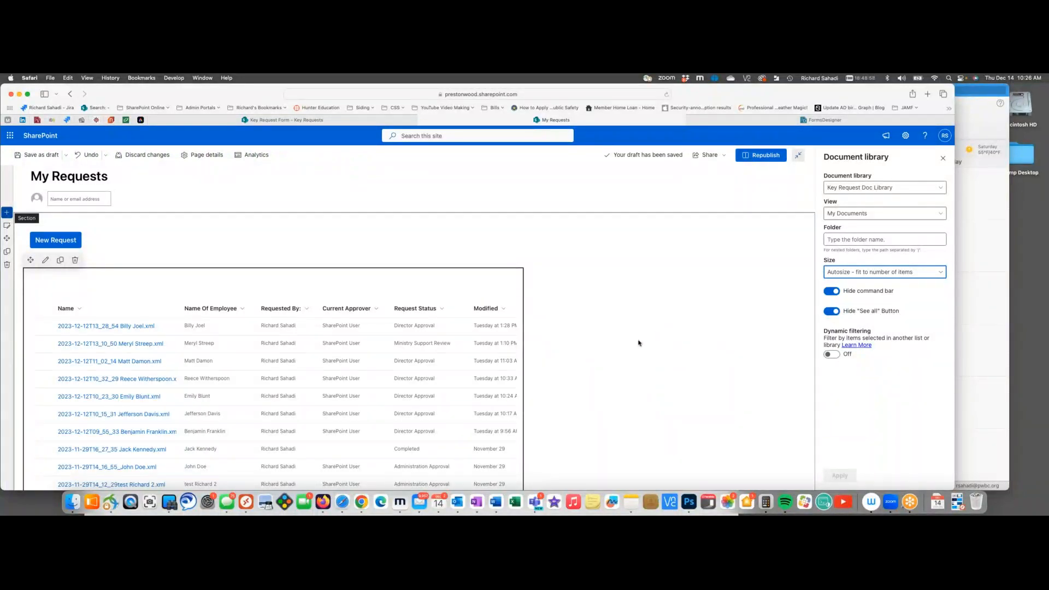
left_click(135, 157)
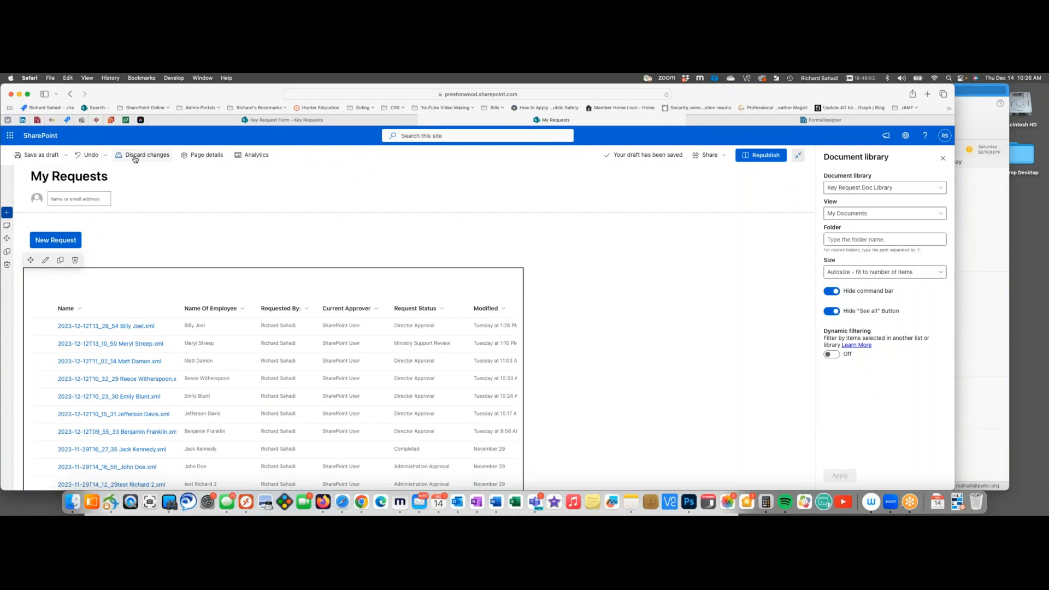
left_click(496, 322)
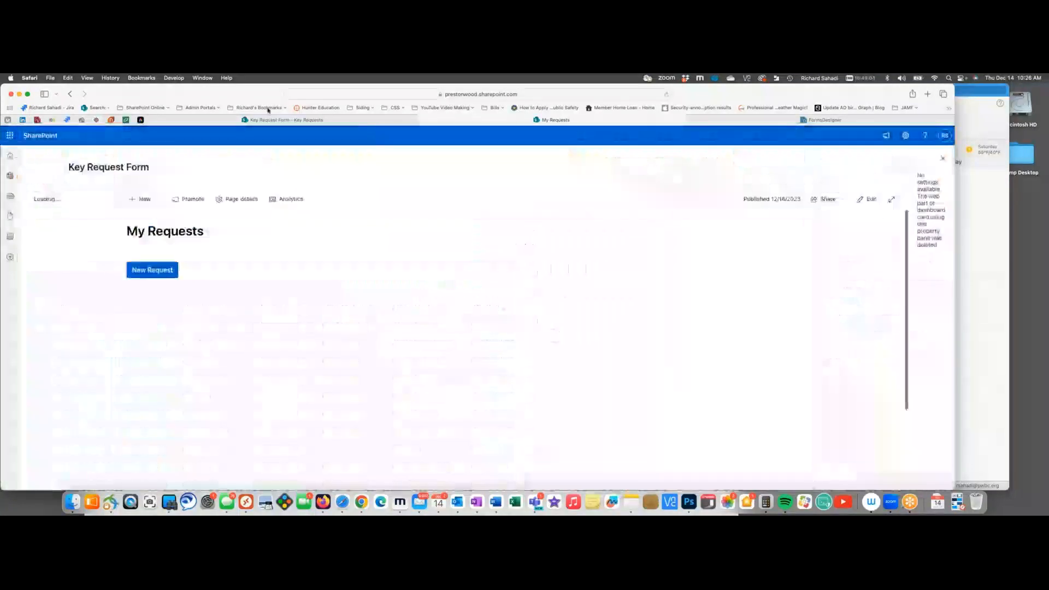
scroll(429, 262, "down", 2)
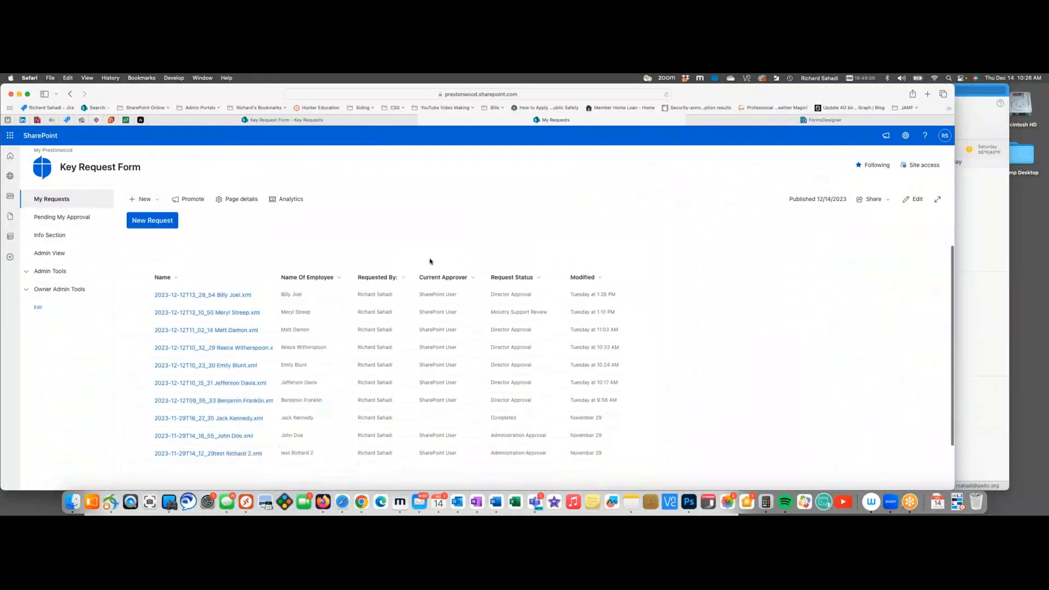
scroll(429, 262, "up", 1)
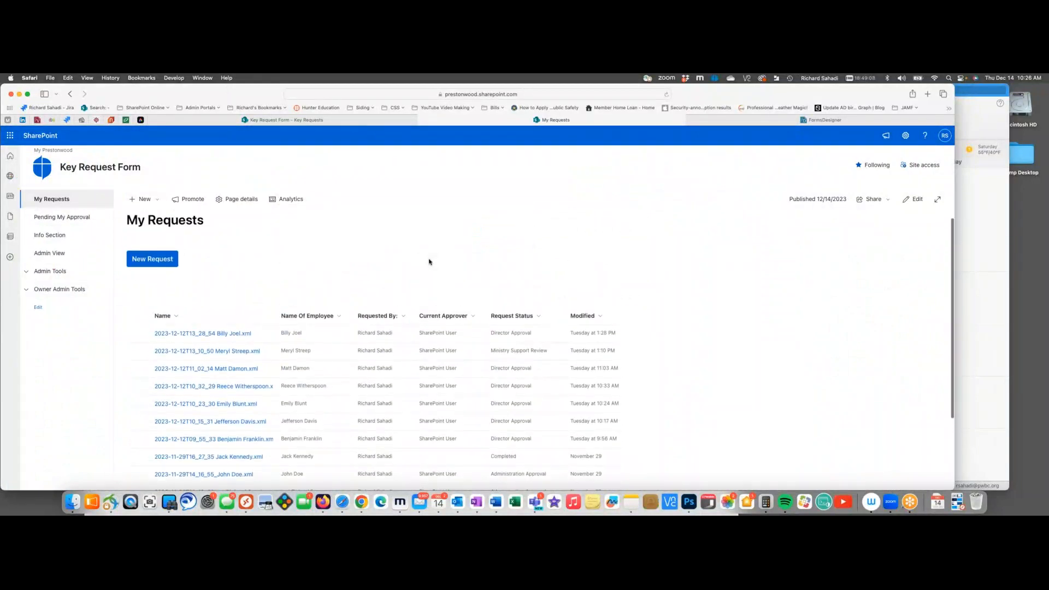
scroll(429, 261, "up", 1)
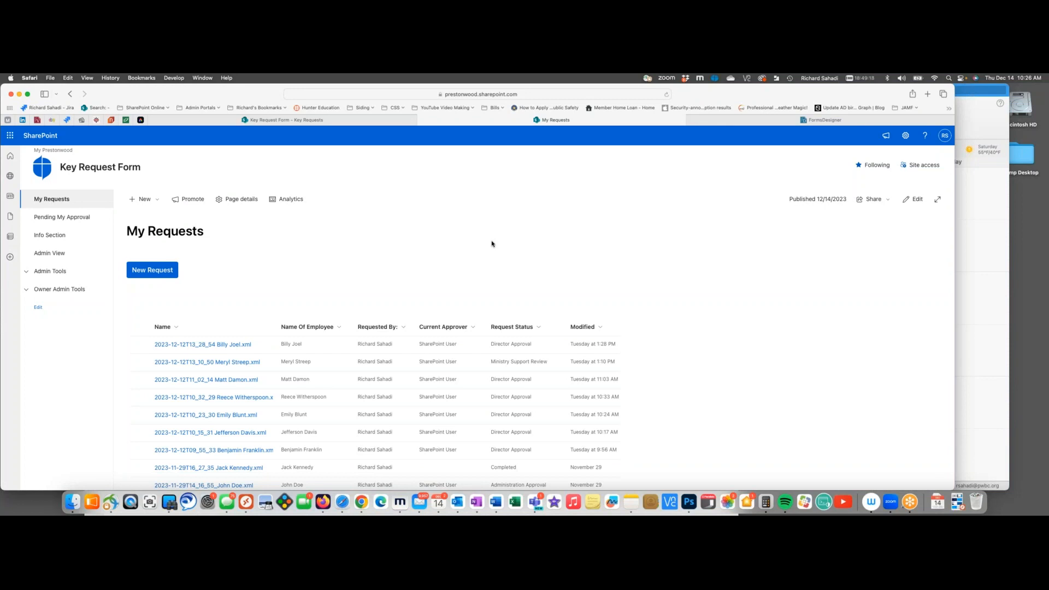
left_click(688, 501)
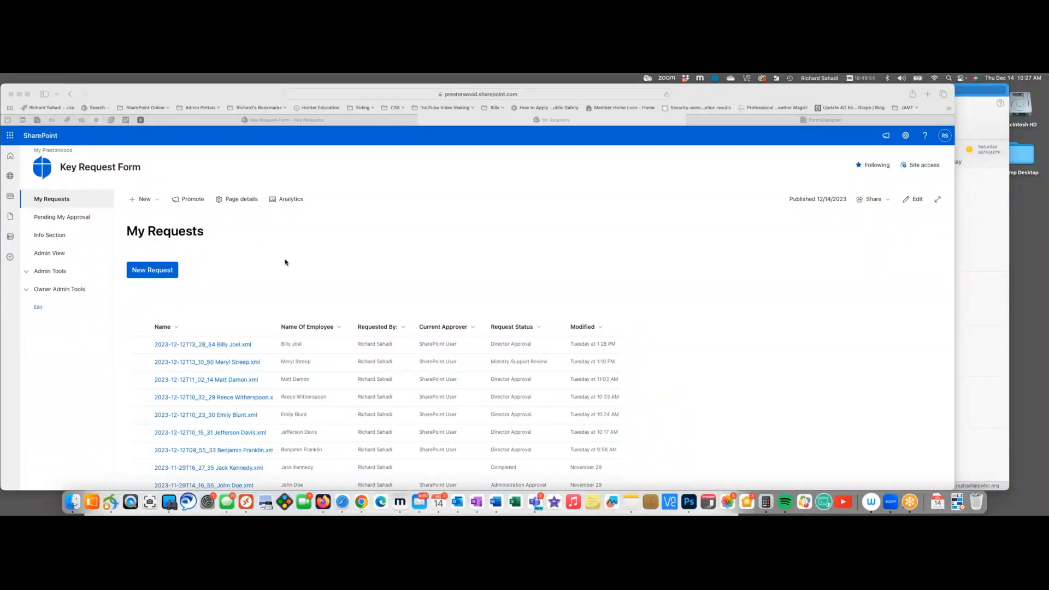
scroll(727, 323, "down", 3)
scroll(727, 323, "up", 3)
scroll(727, 323, "down", 2)
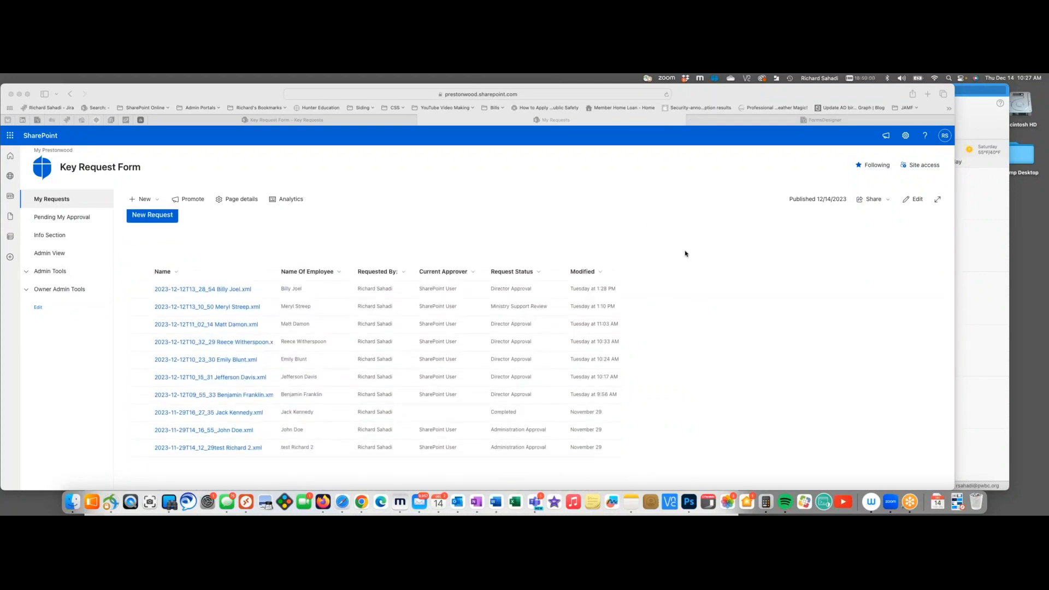
scroll(726, 293, "up", 2)
scroll(703, 328, "down", 2)
scroll(702, 328, "up", 2)
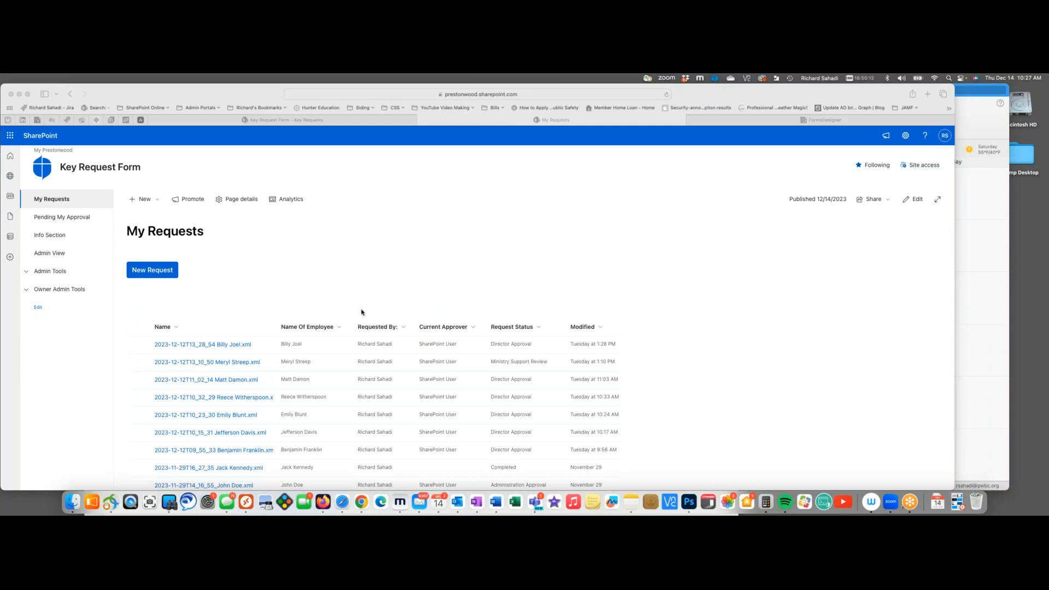
Open the Admin View of the Key Request Doc Library, look over its available view options and close them
left_click(50, 255)
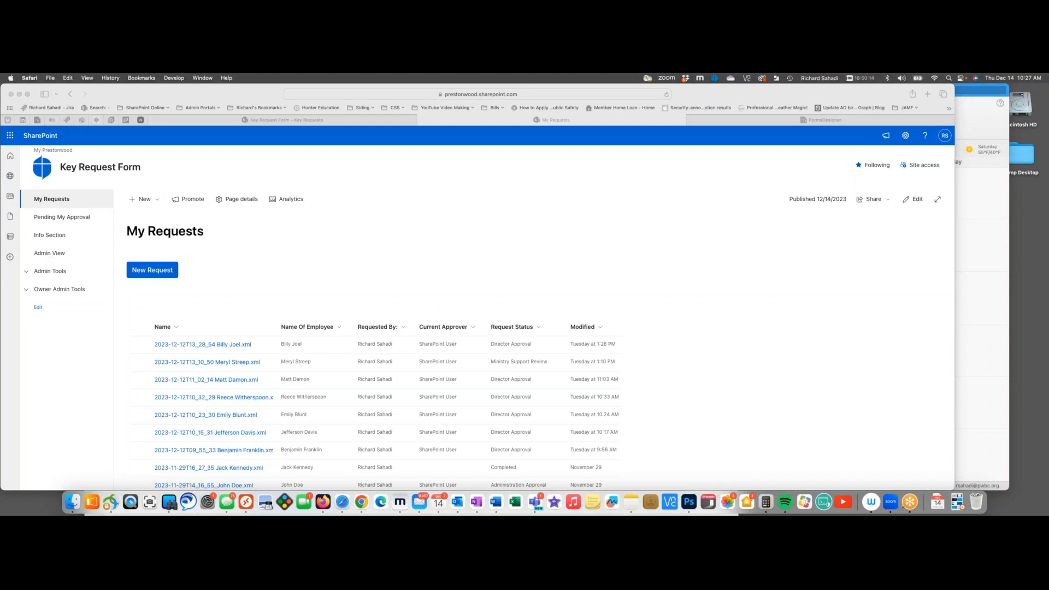
left_click(64, 254)
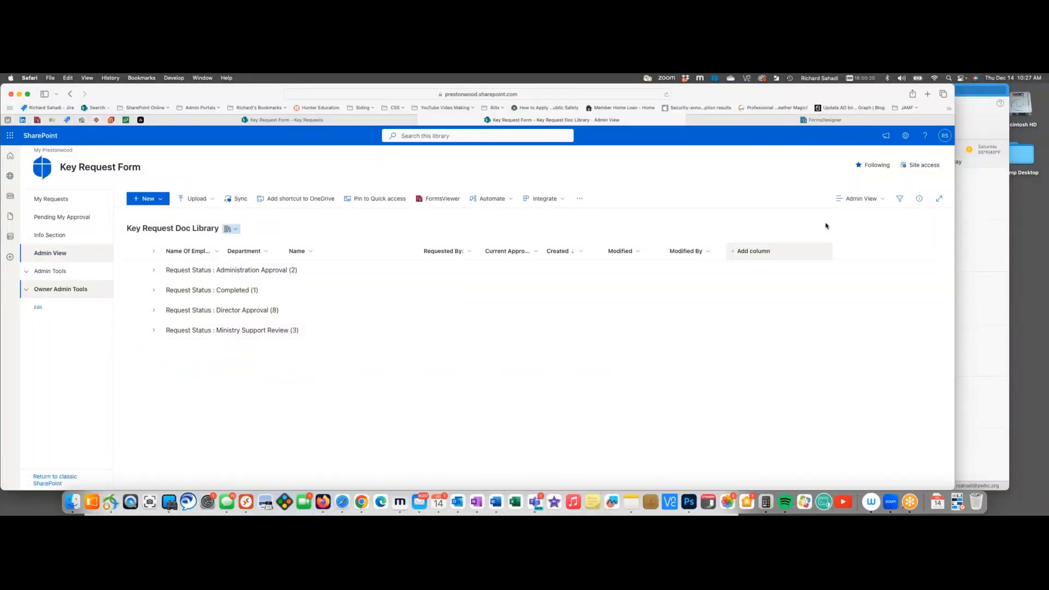
left_click_drag(846, 94, 756, 94)
left_click(794, 202)
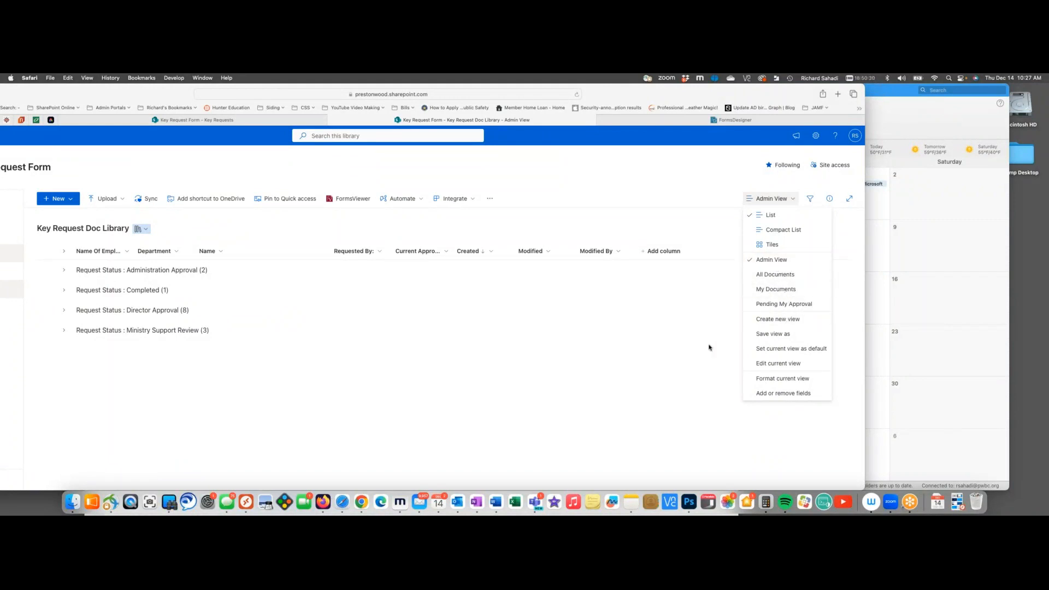
left_click(650, 348)
left_click_drag(657, 89, 736, 89)
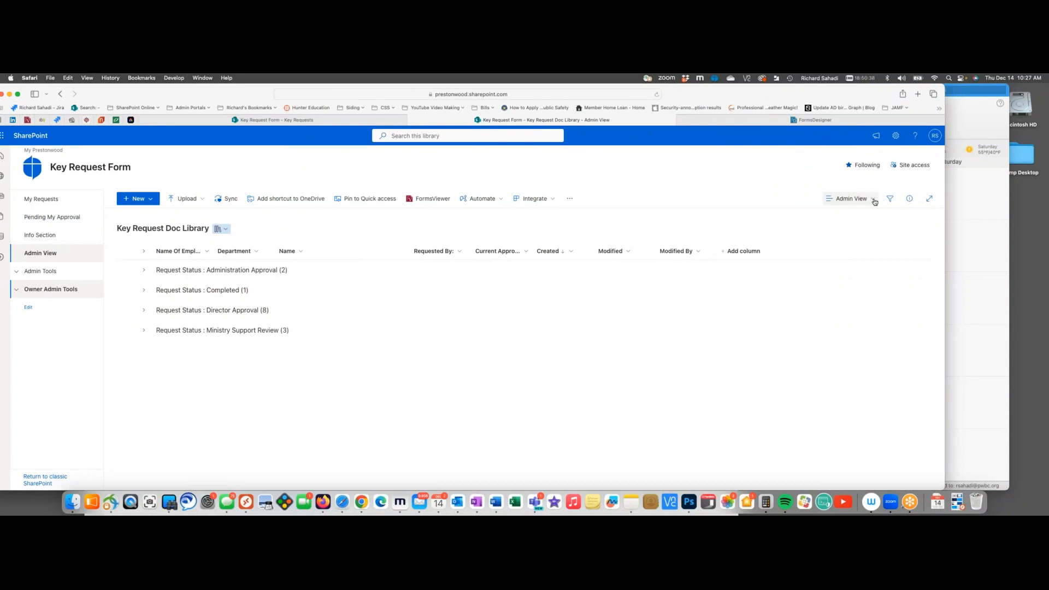
Check the library's view options again along with its search box, and return to the My Requests page
left_click(875, 202)
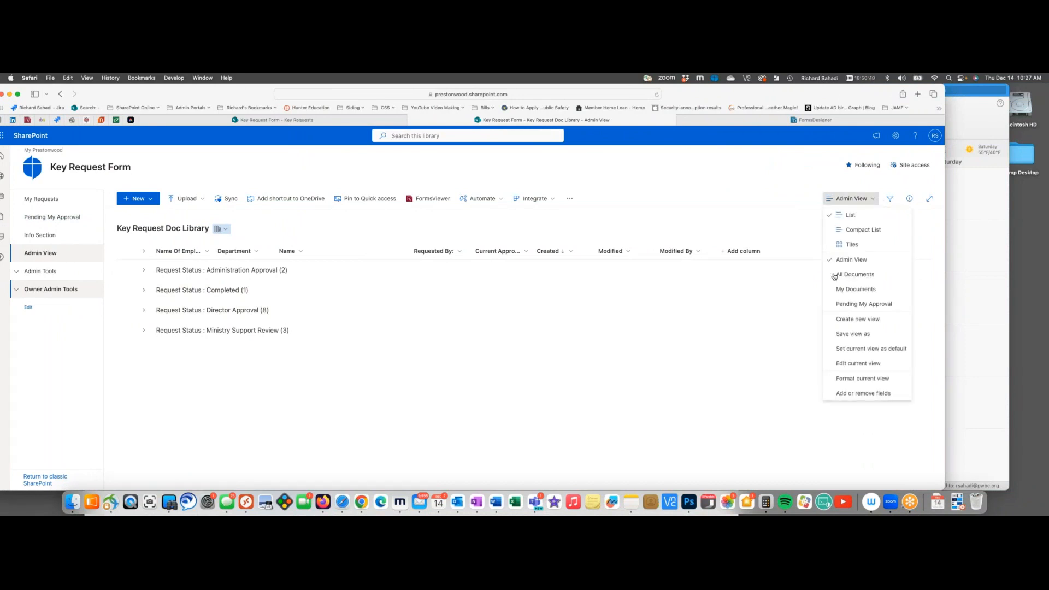
left_click(747, 303)
left_click(437, 136)
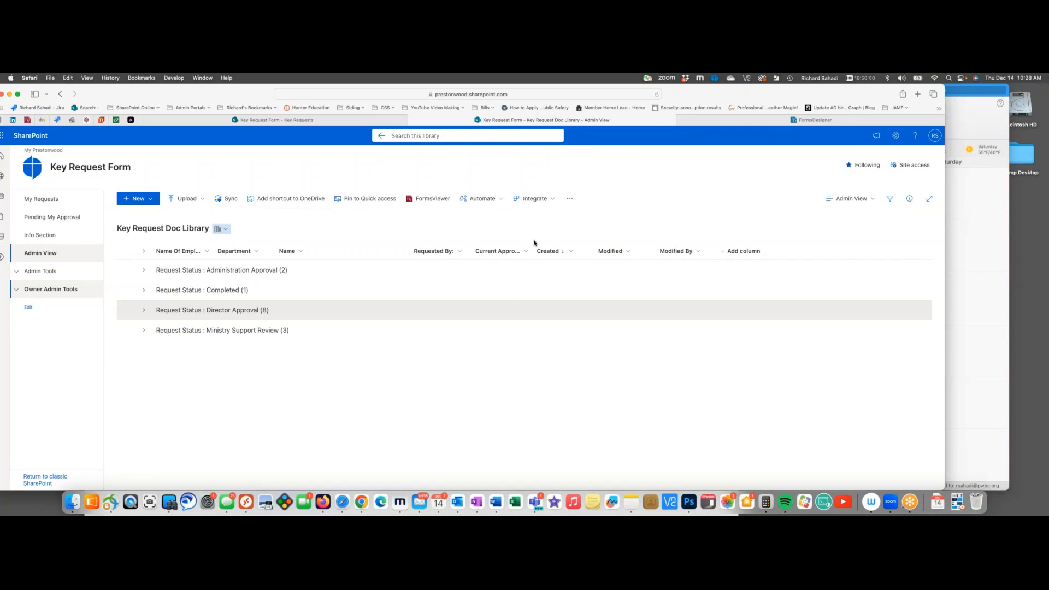
left_click(42, 199)
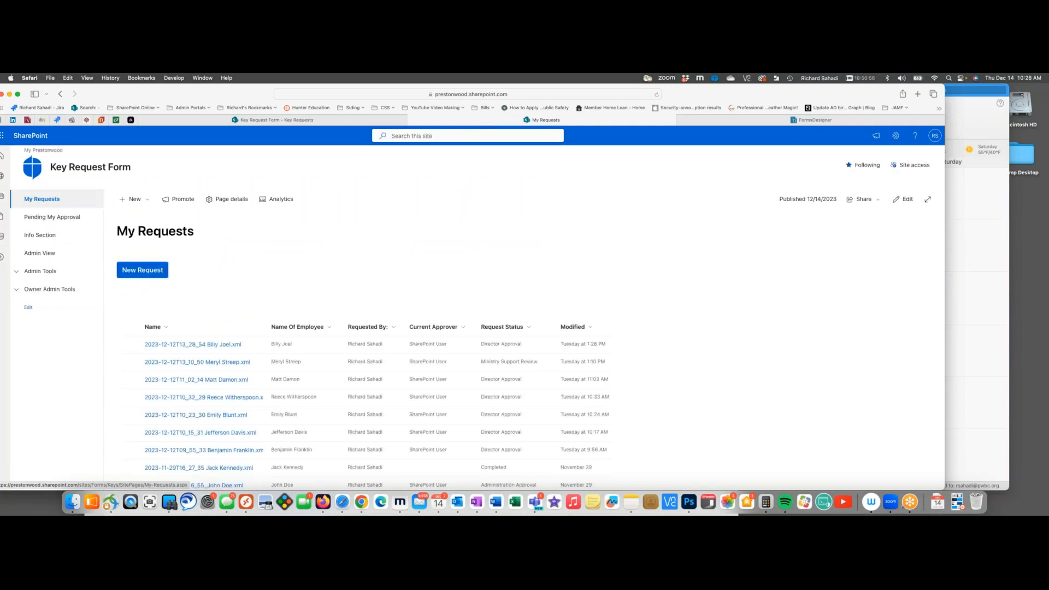
Reopen the My Requests page for editing and open the document library web part's properties
left_click_drag(776, 92, 754, 83)
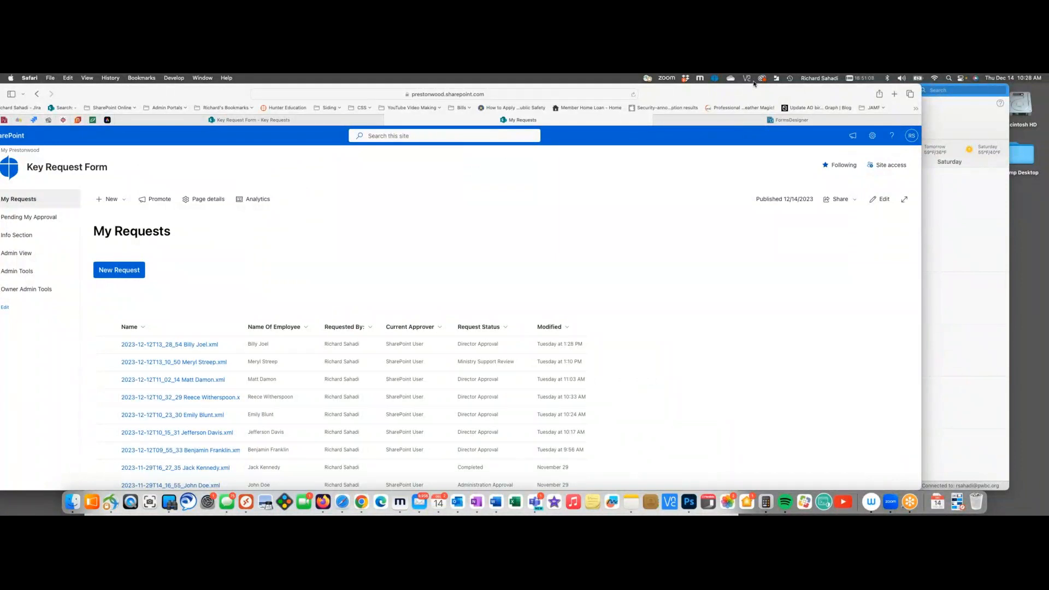
left_click_drag(753, 83, 711, 83)
left_click(839, 199)
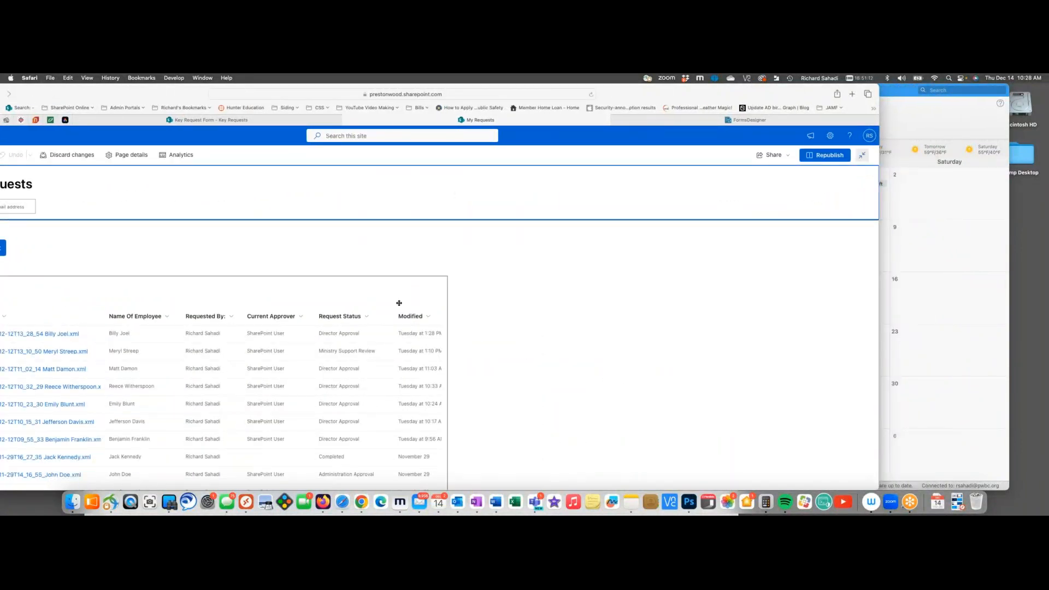
left_click(142, 77)
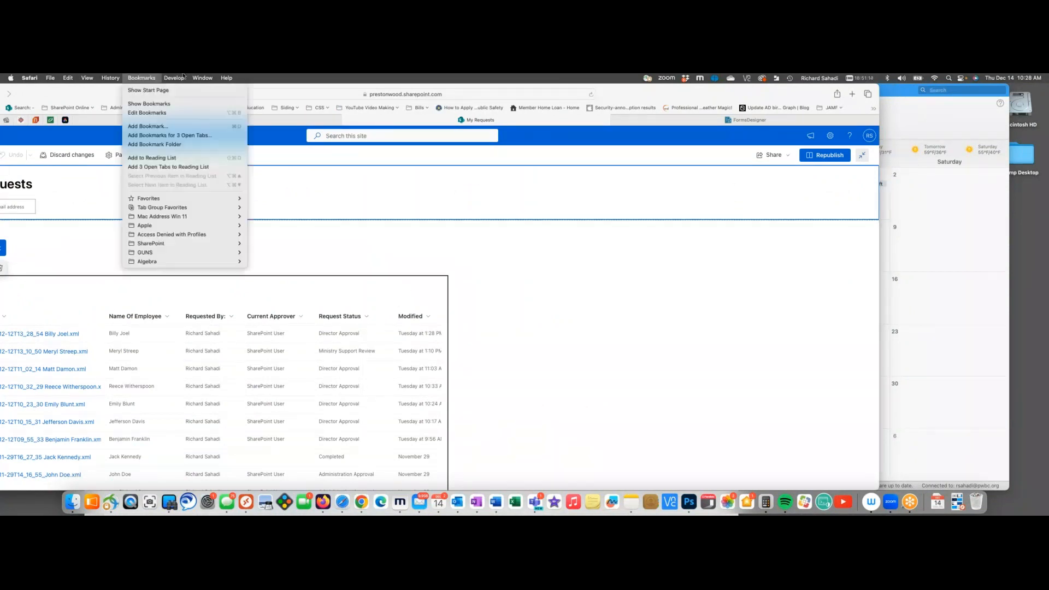
mouse_move(229, 77)
left_click(102, 96)
left_click_drag(102, 96, 181, 94)
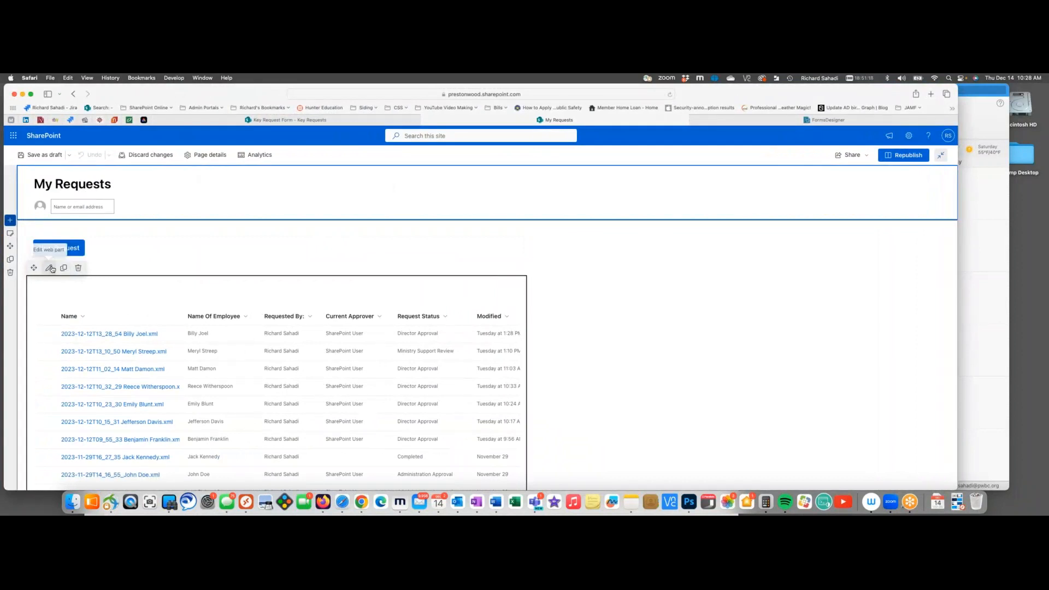
left_click(48, 267)
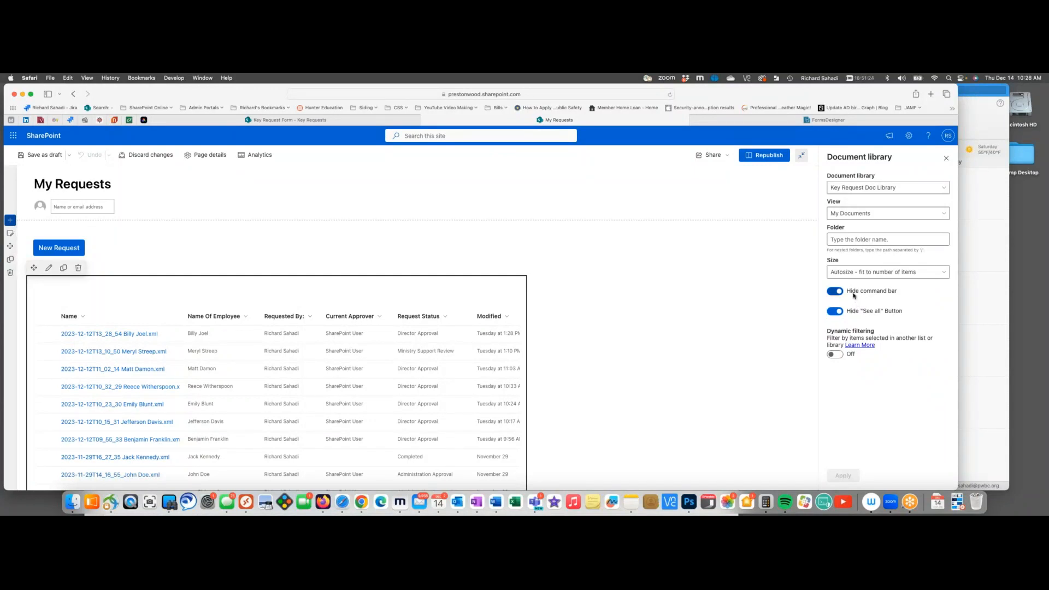
Show the command bar and the "See all" button in the document library web part, applying each change
left_click(836, 292)
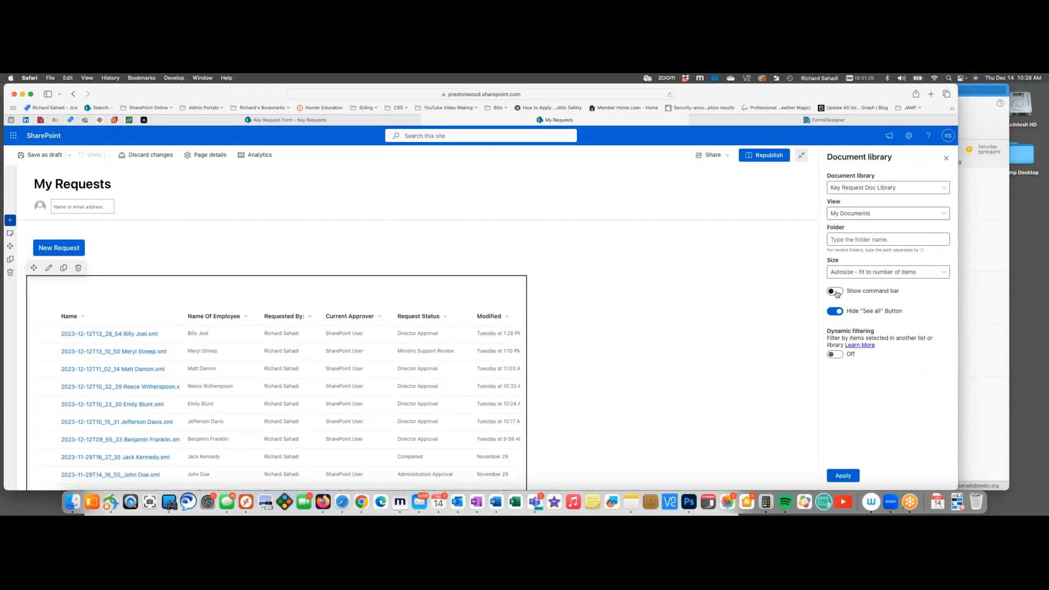
left_click(846, 476)
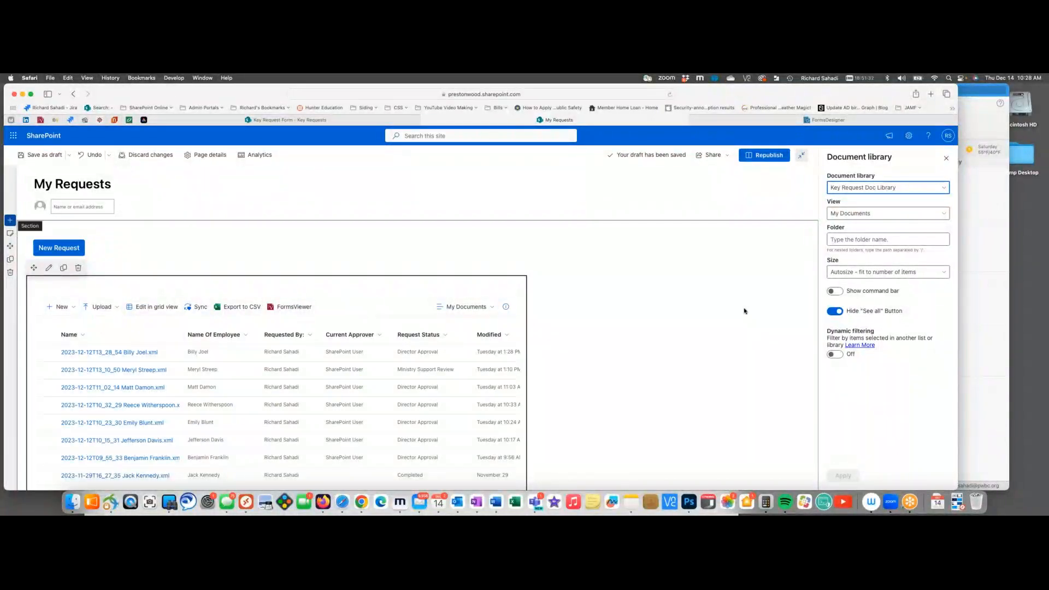
left_click(836, 312)
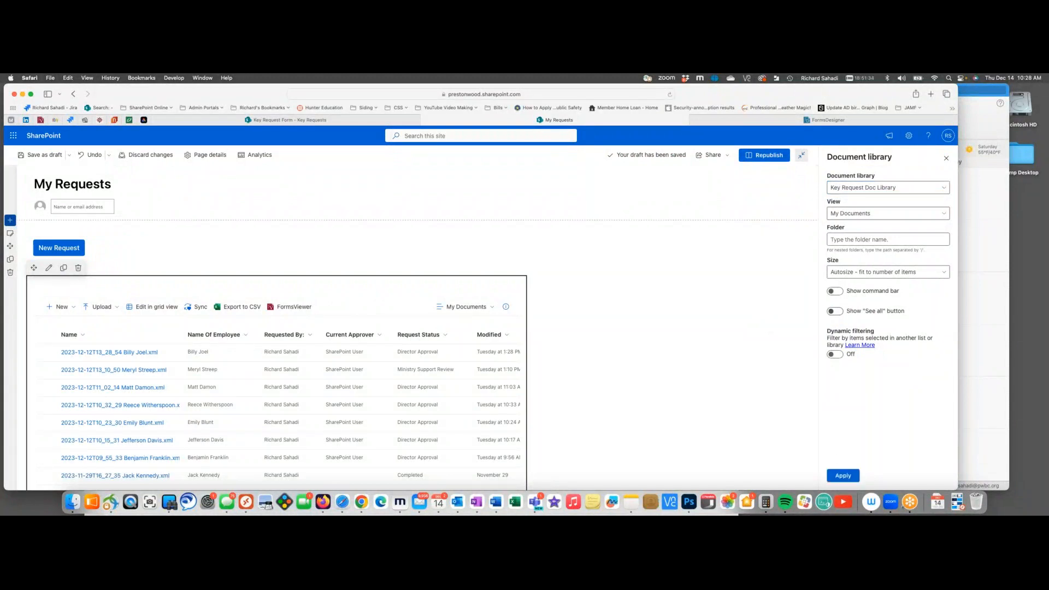
left_click(843, 477)
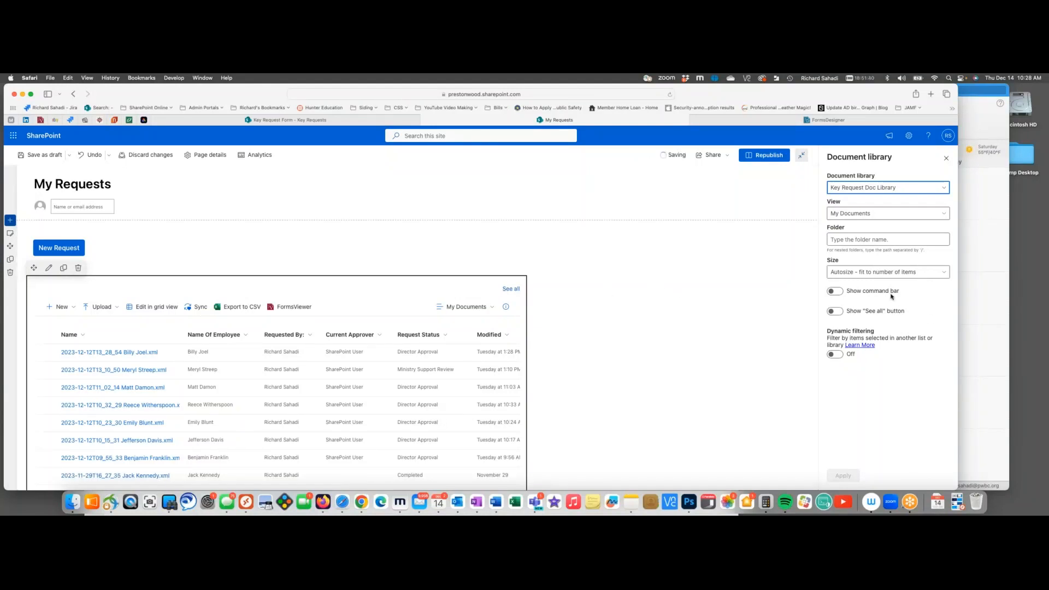
Hide the web part's command bar and "See all" button, apply the settings and republish the My Requests page
left_click(839, 293)
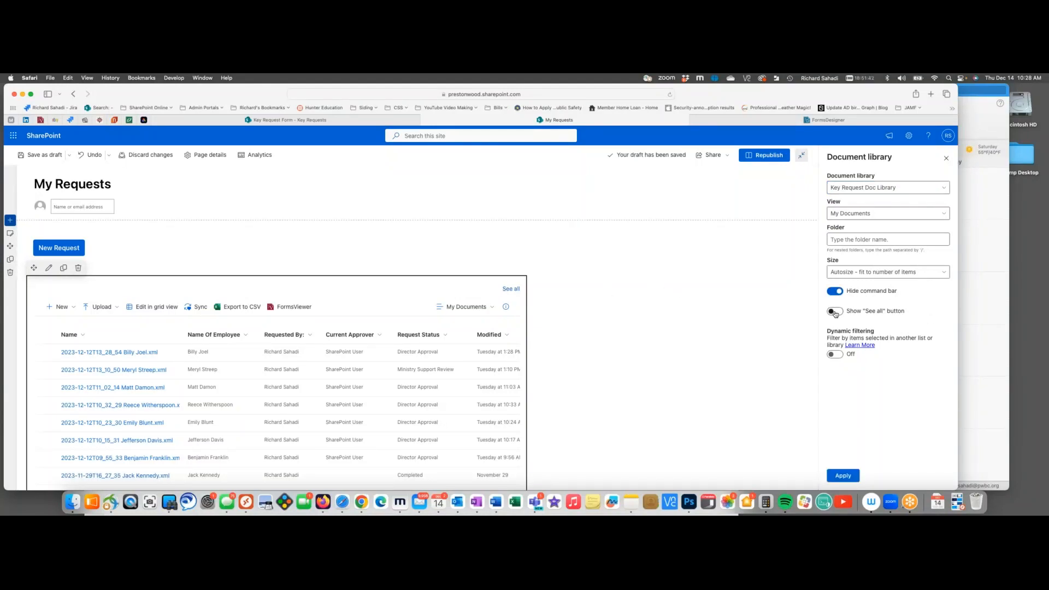
left_click(834, 311)
left_click(844, 477)
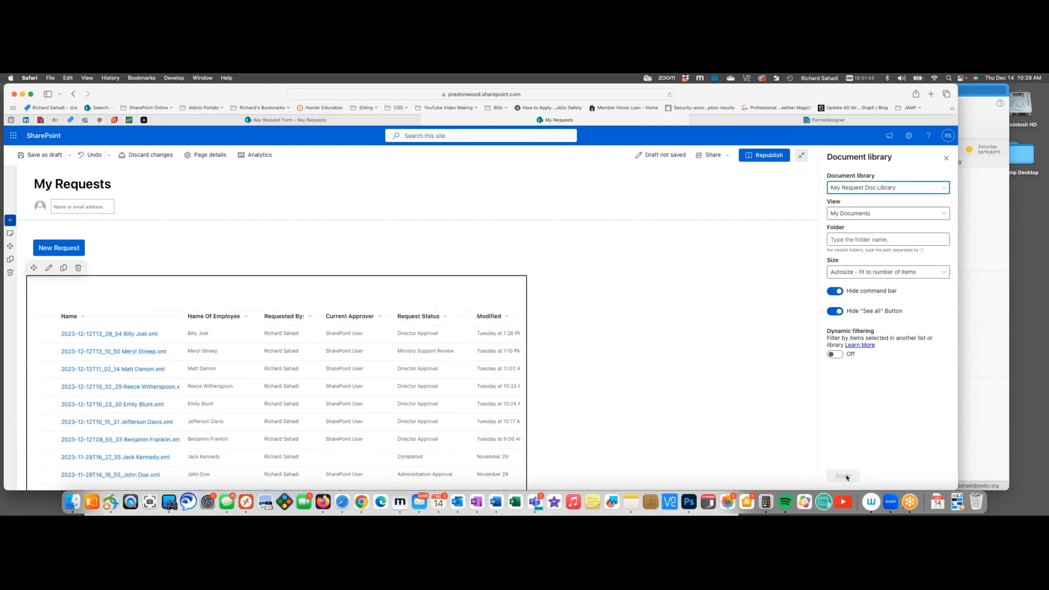
left_click(757, 154)
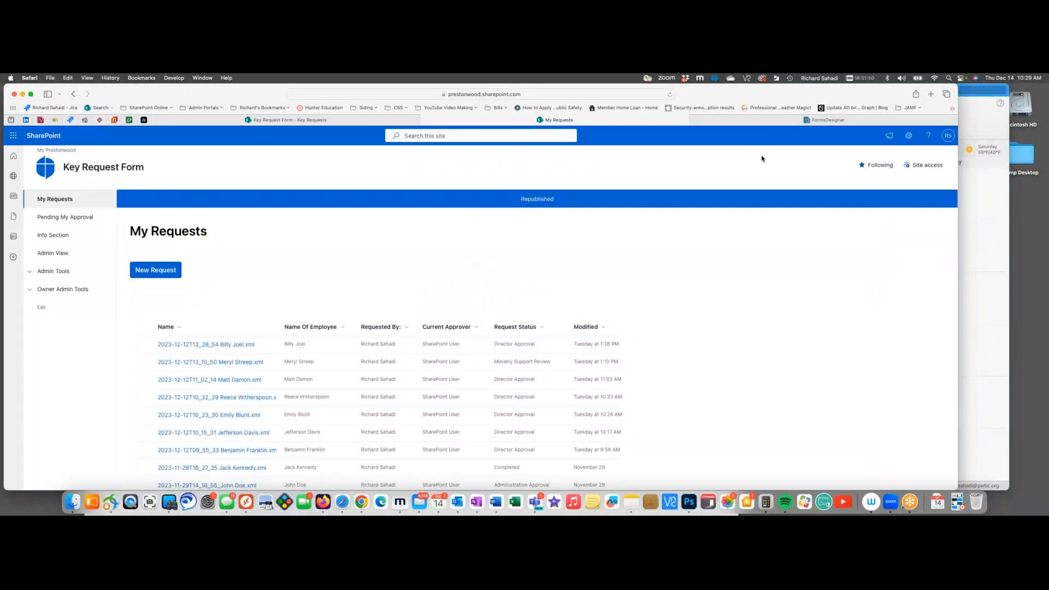
Switch to FormsDesigner and review the publishing location and promoted properties of the Key Request Form Doc Library
left_click_drag(753, 91, 746, 93)
left_click(742, 117)
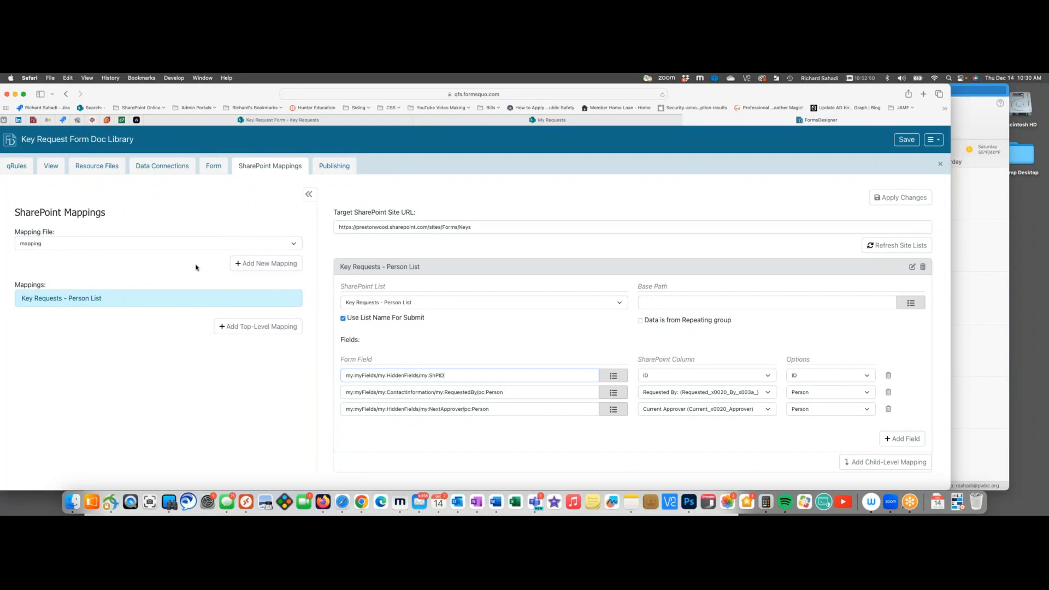
left_click(327, 169)
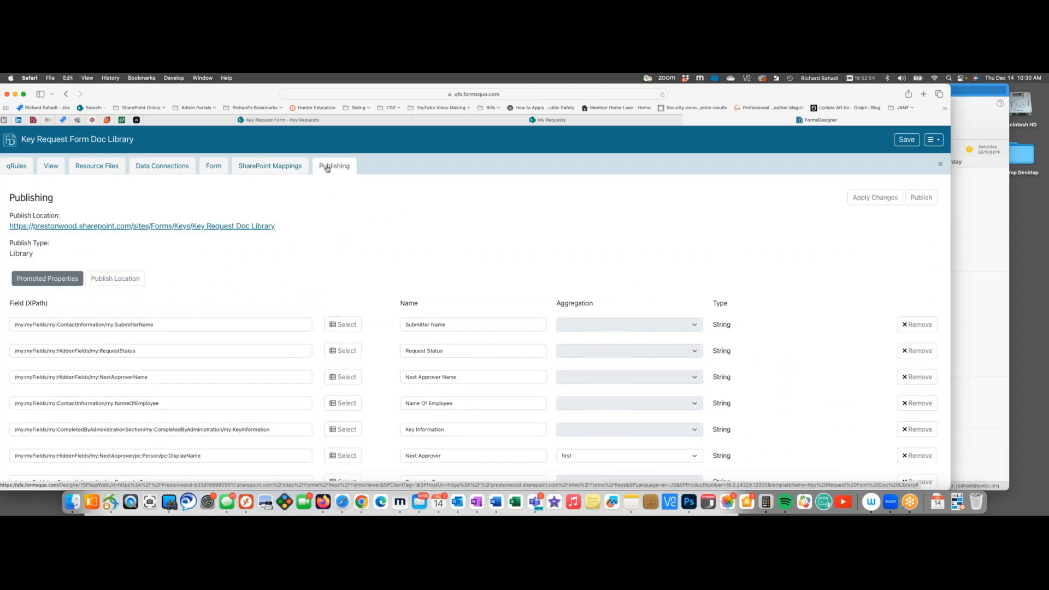
scroll(218, 276, "down", 1)
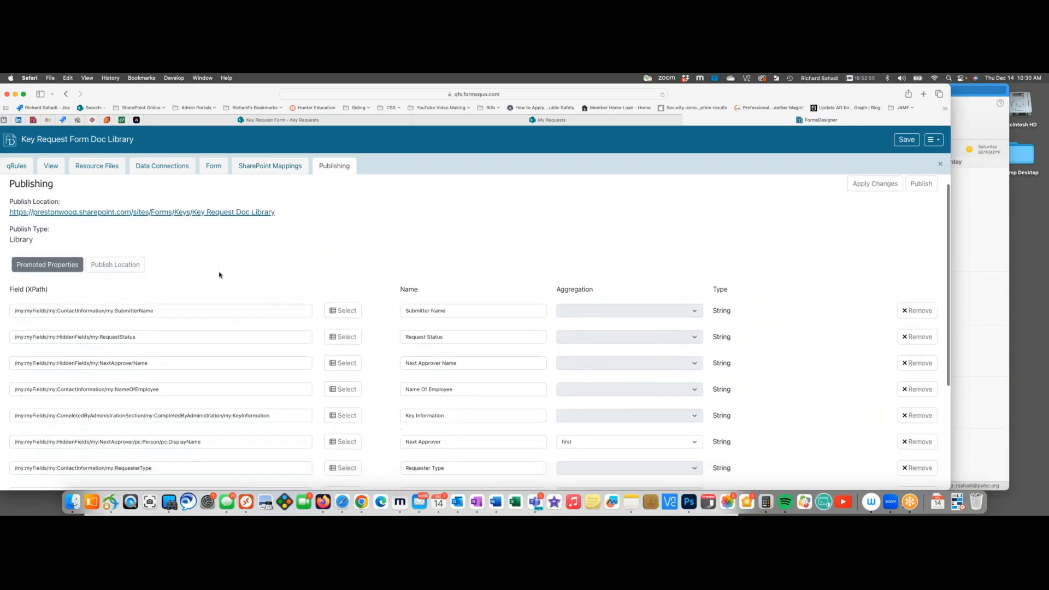
scroll(219, 274, "down", 5)
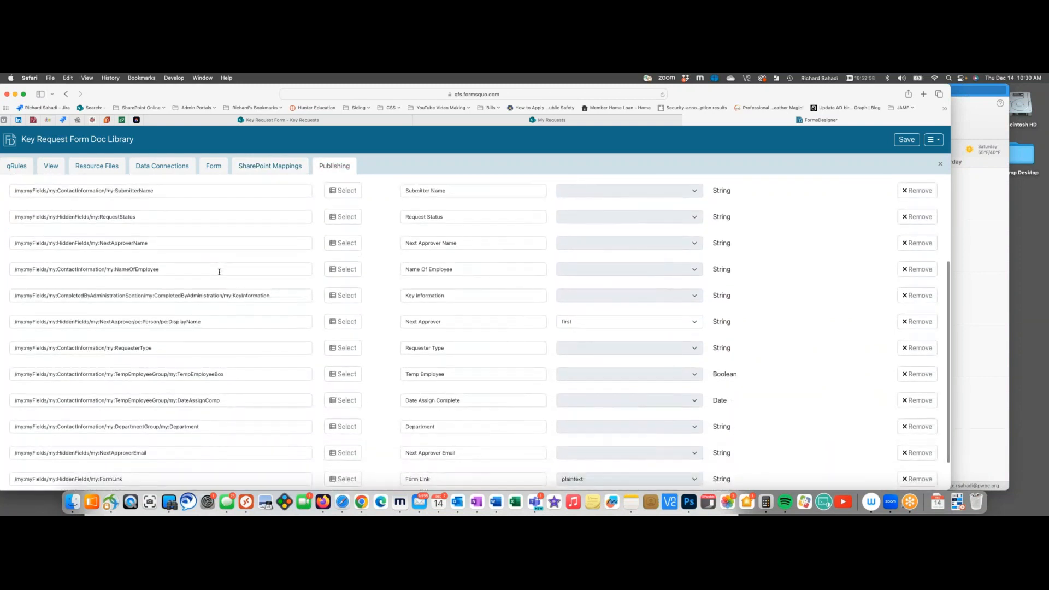
scroll(219, 271, "down", 2)
scroll(220, 273, "up", 7)
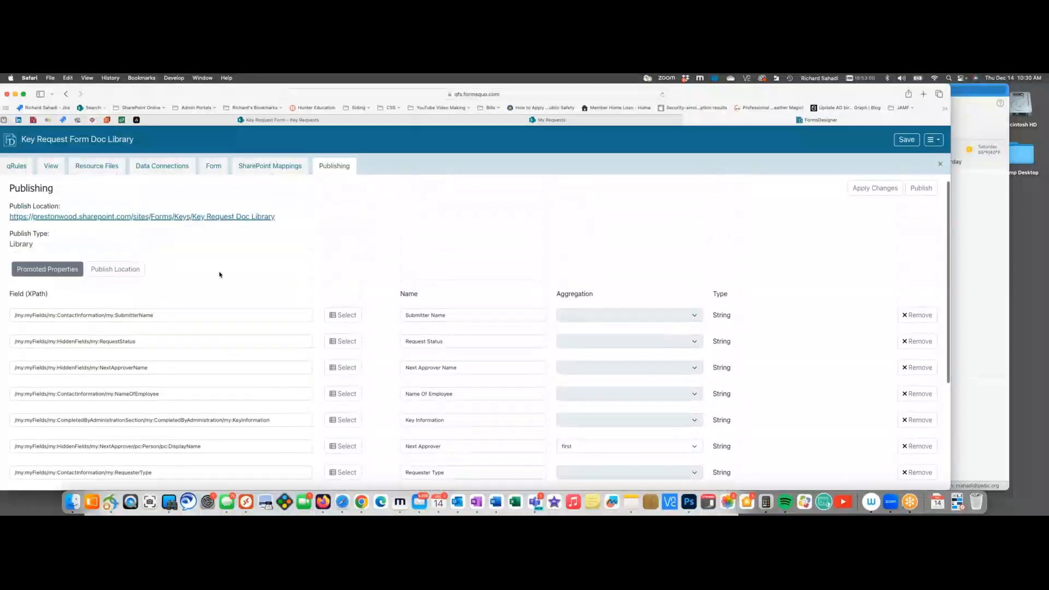
scroll(219, 275, "down", 6)
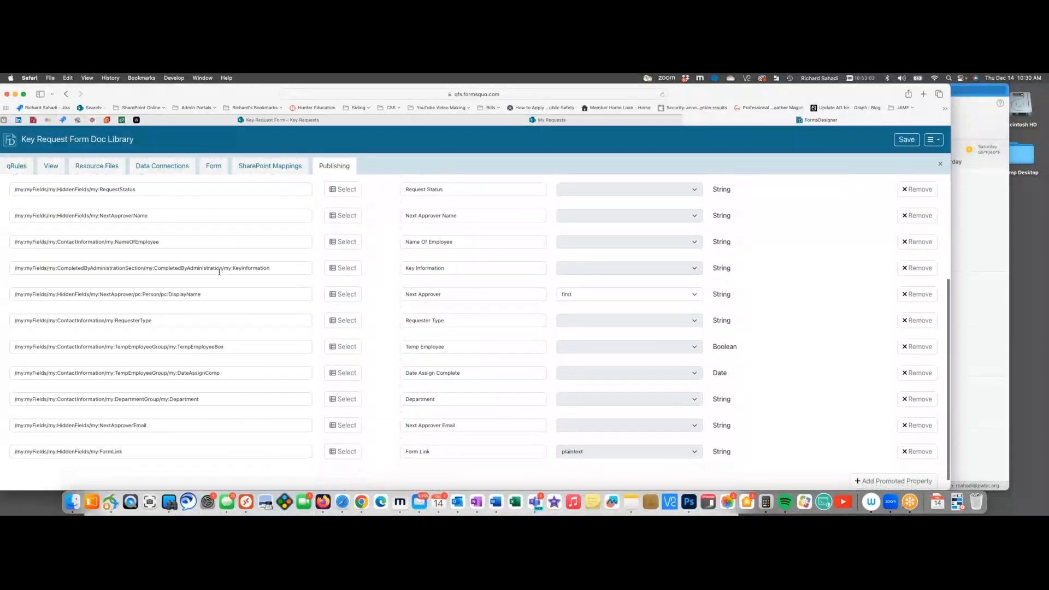
scroll(219, 271, "up", 5)
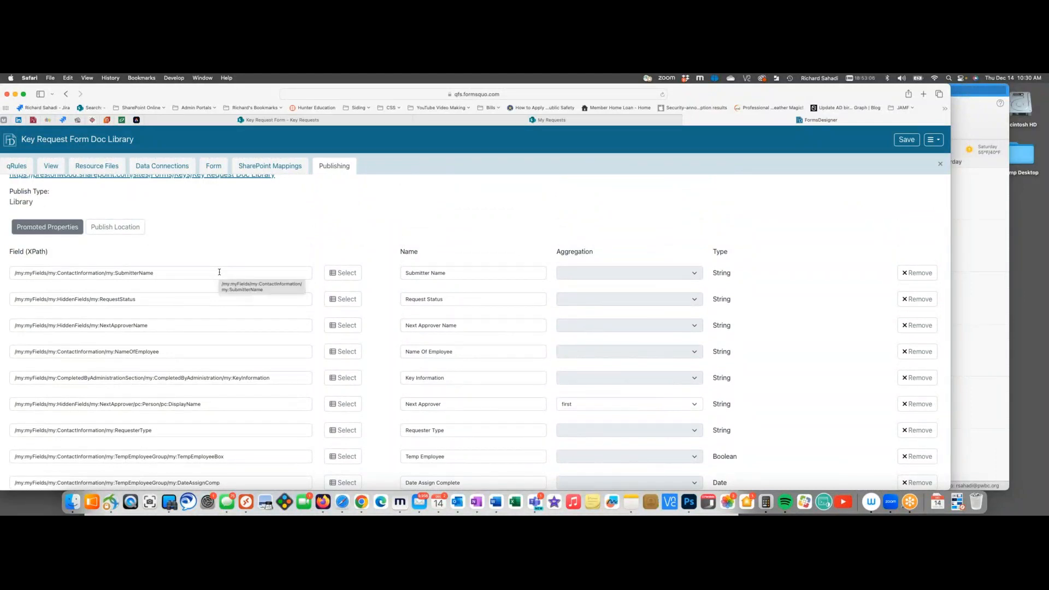
scroll(220, 271, "up", 2)
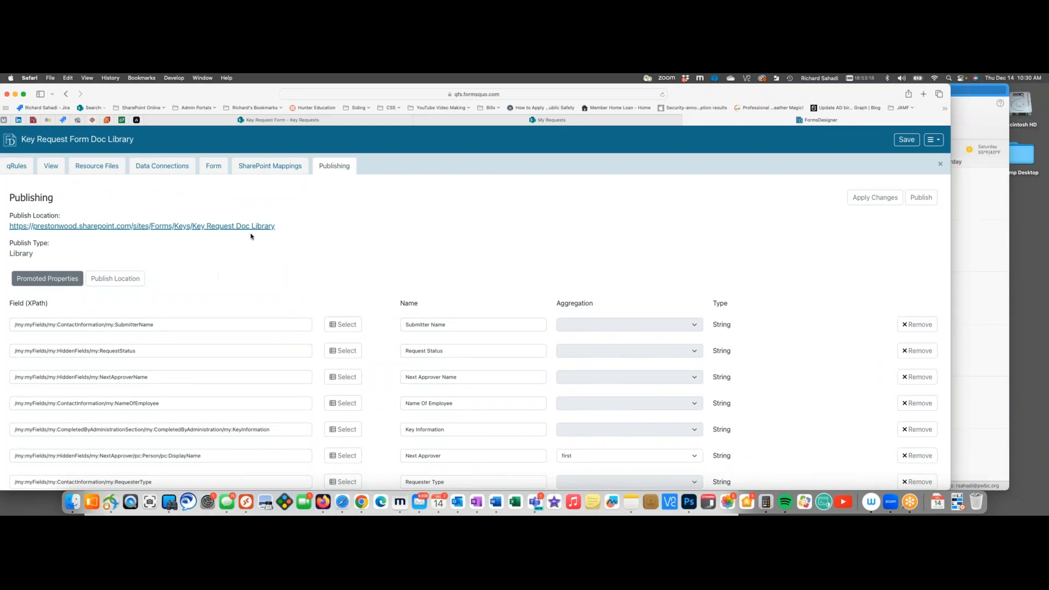
View the form's SharePoint mappings, then switch to InfoPath and show the Initial Submit rule of the Approval Section's Submit button
left_click(258, 170)
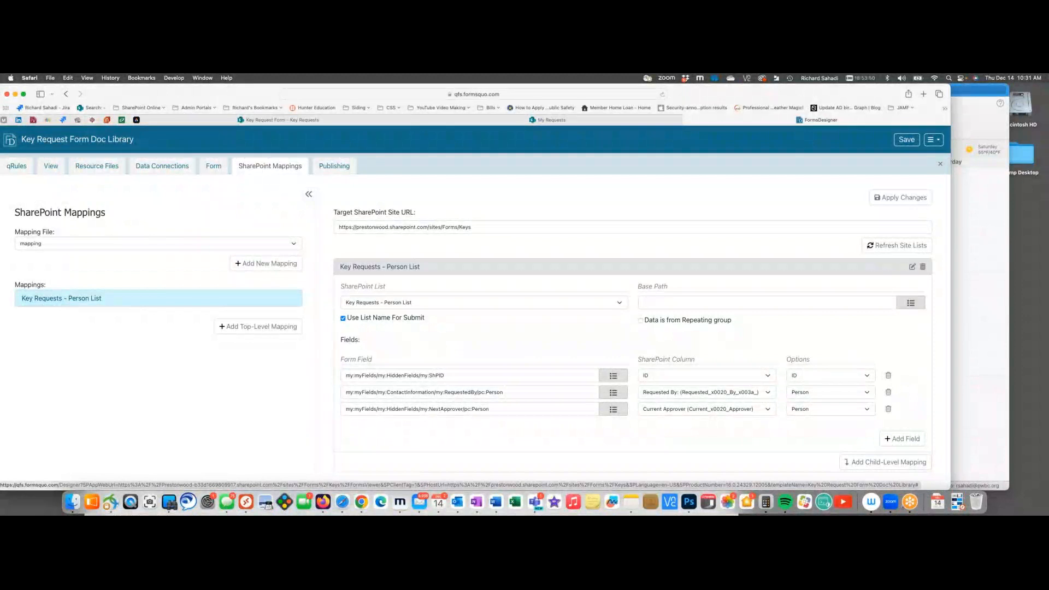
left_click(247, 503)
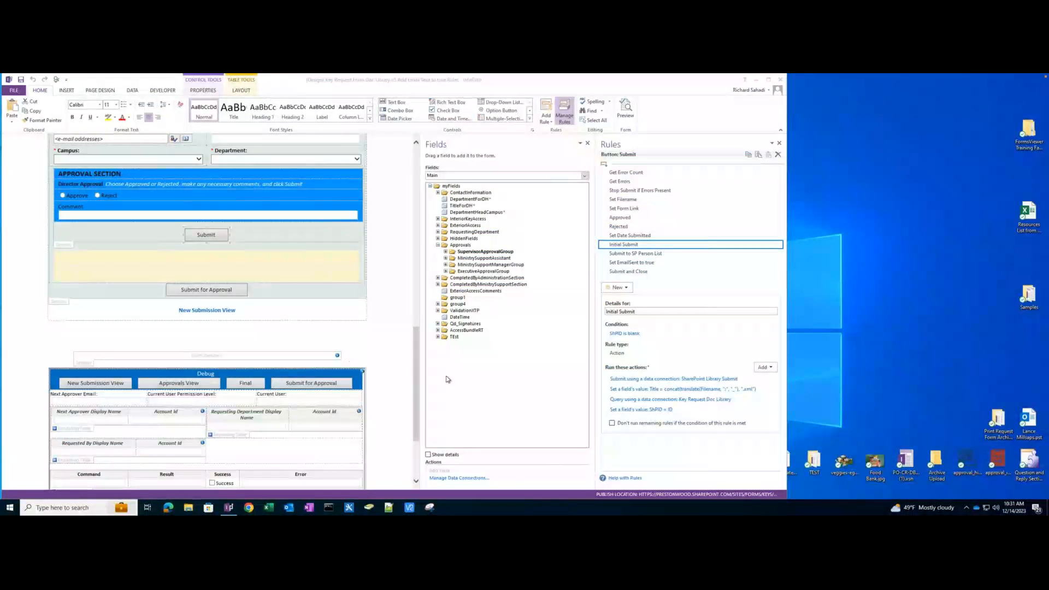
left_click_drag(417, 346, 417, 310)
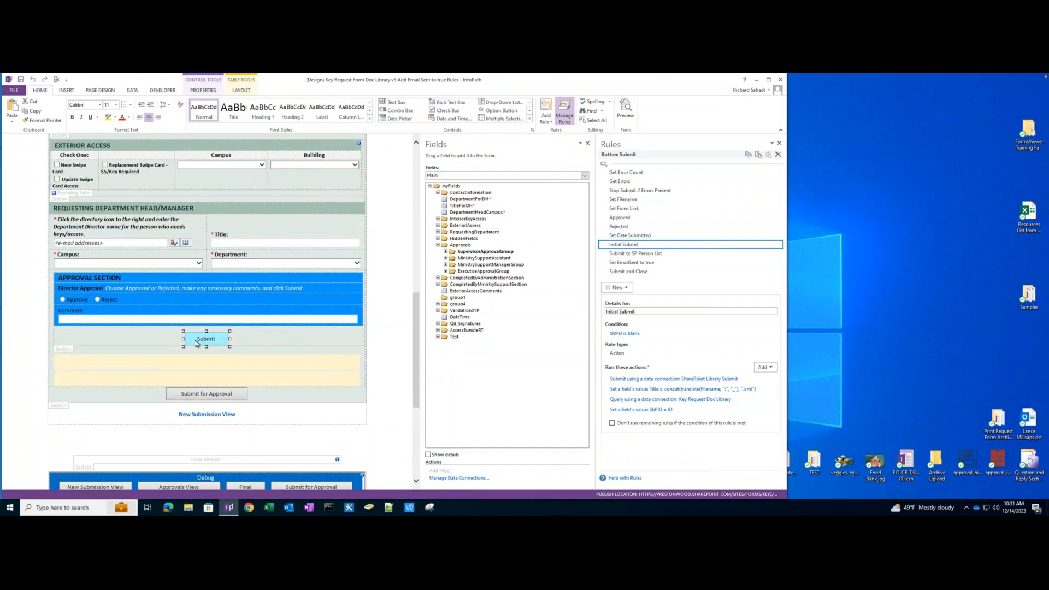
left_click(195, 343)
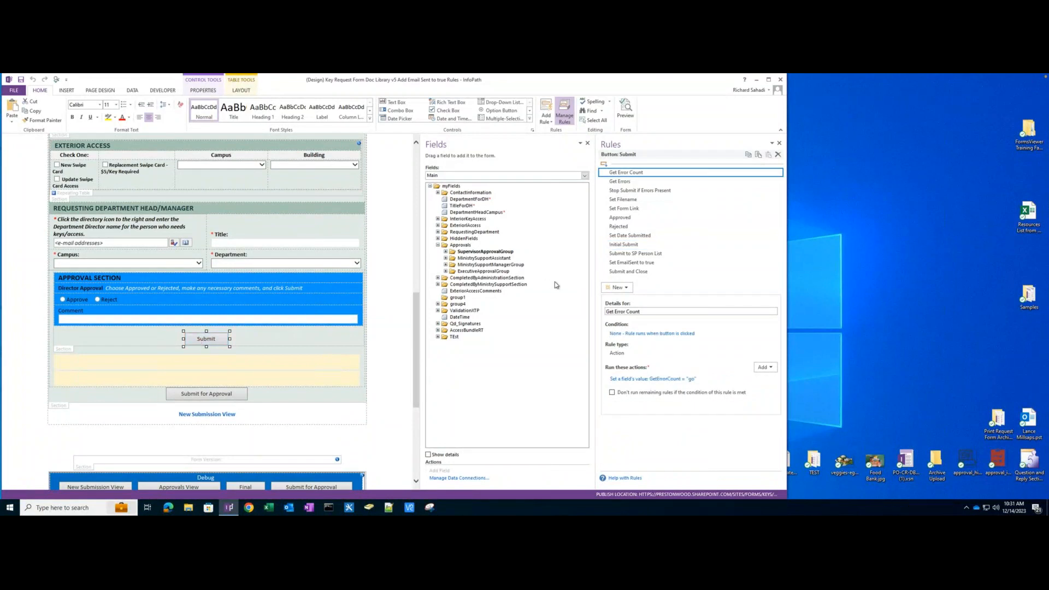
left_click(621, 245)
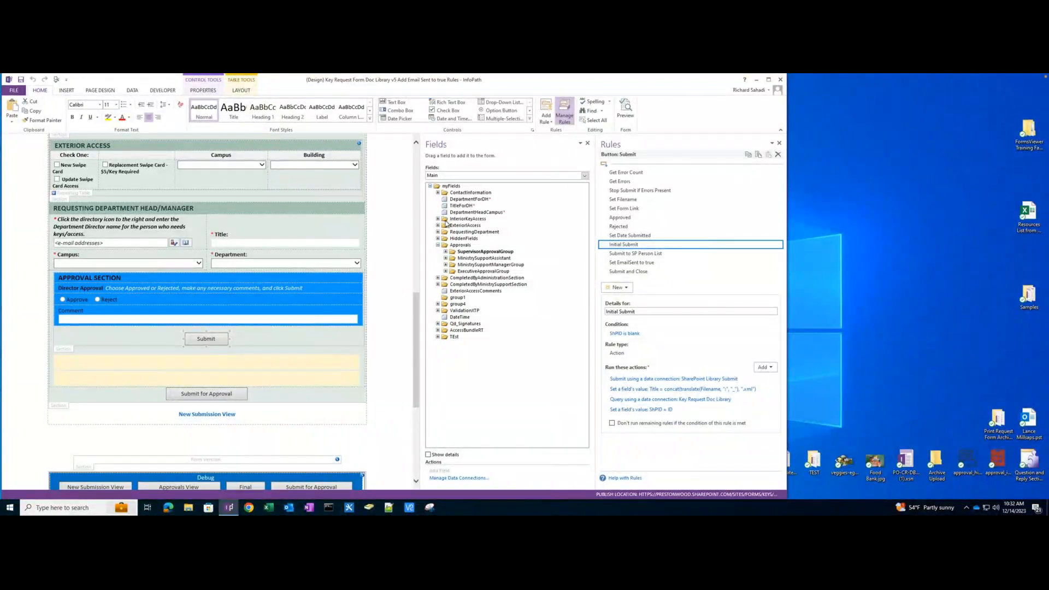
Expand the HiddenFields group and trace the Initial Submit action's ShPID formula to its source field, leaving the action unchanged
left_click(438, 239)
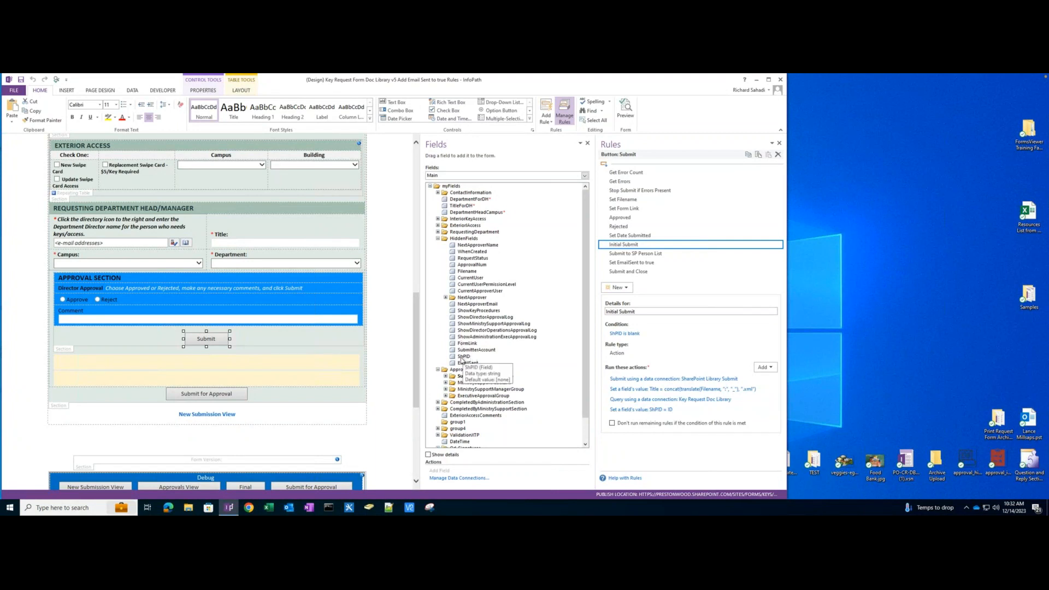
left_click(646, 410)
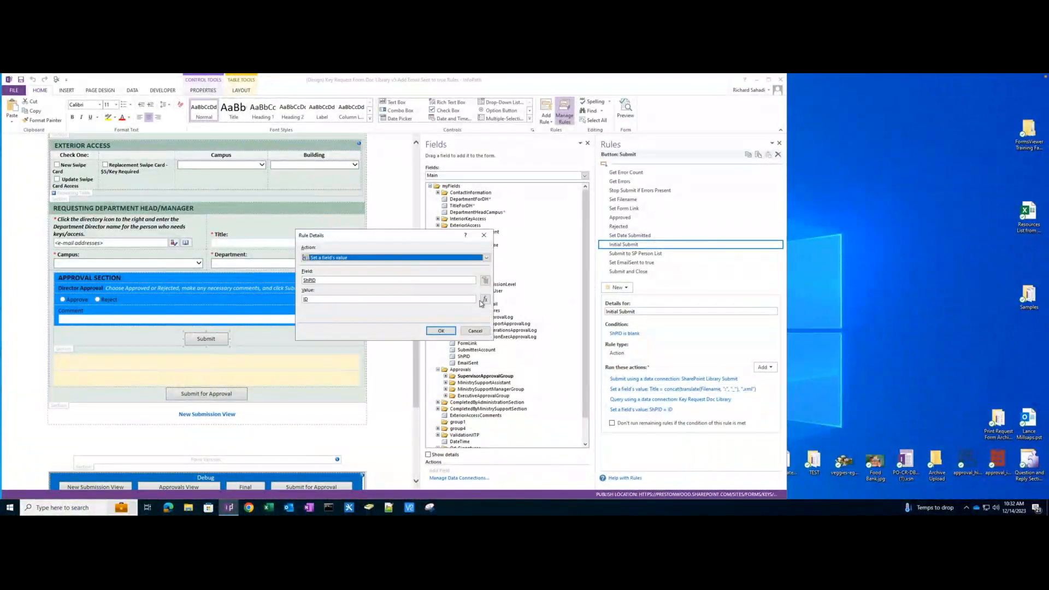
double_click(306, 300)
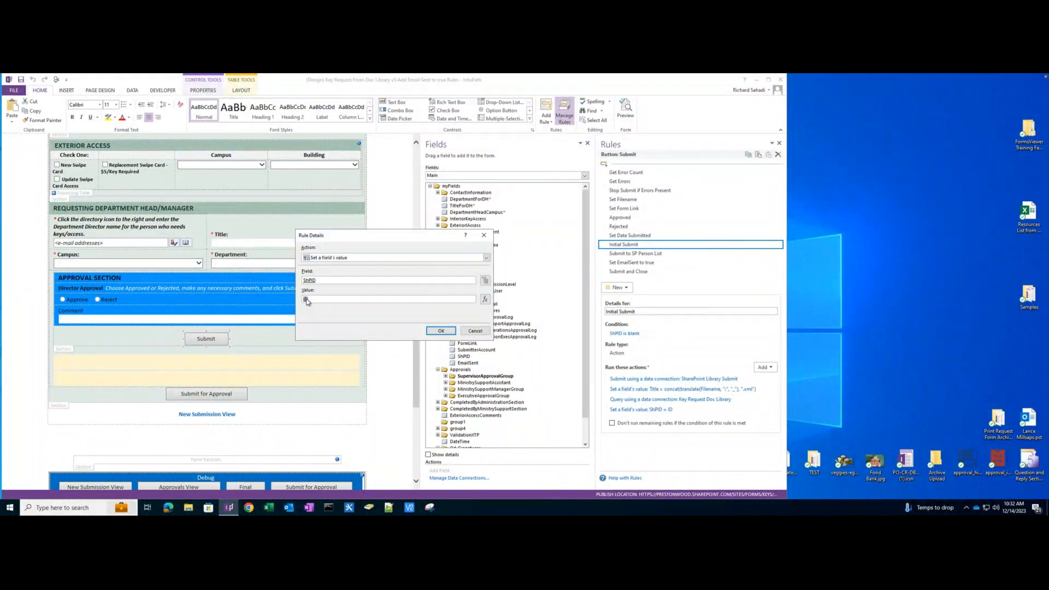
left_click(484, 299)
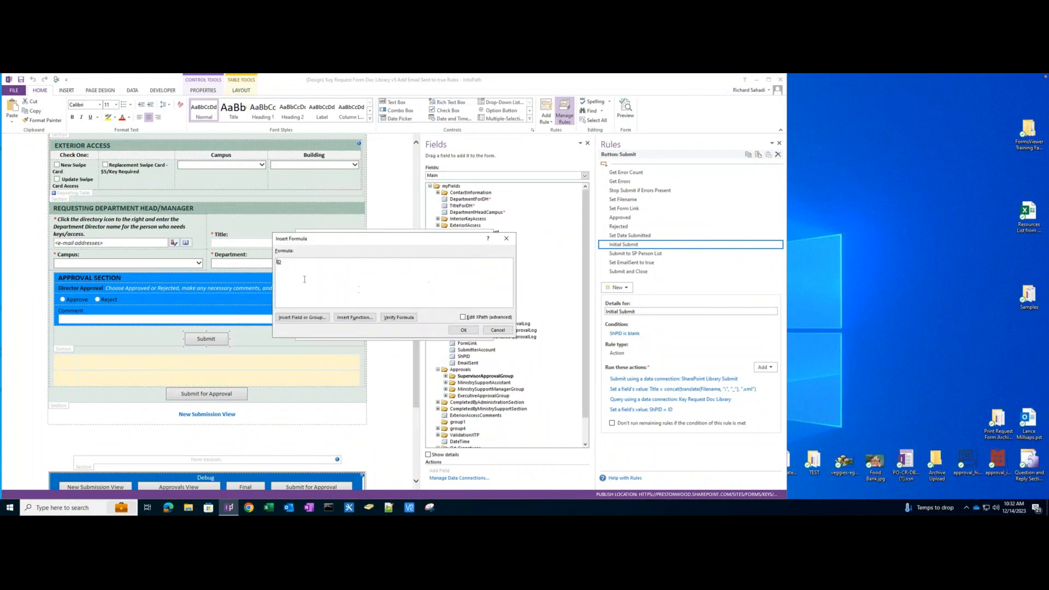
double_click(280, 263)
double_click(279, 263)
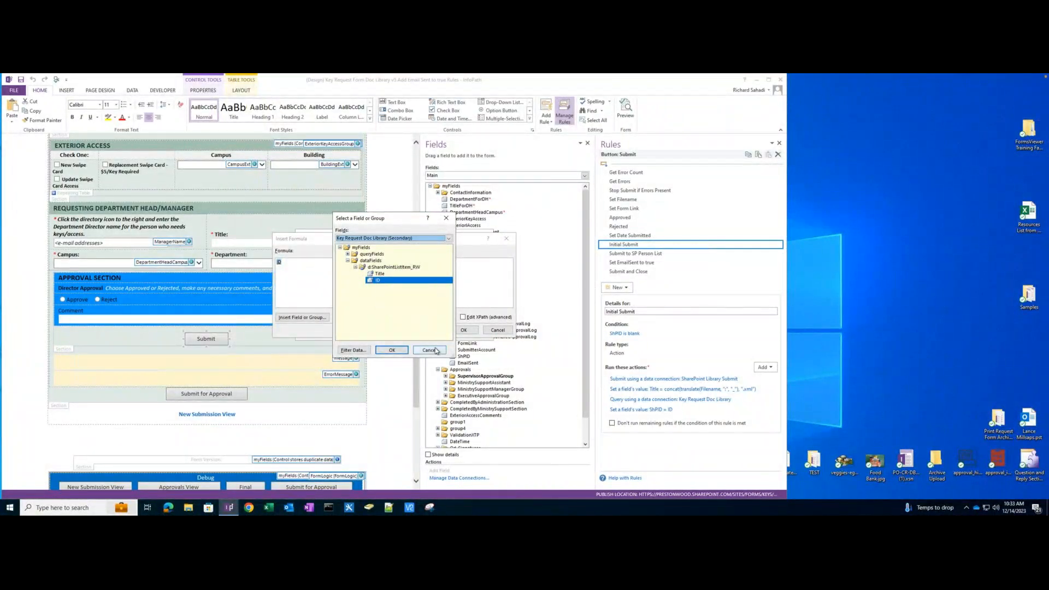
left_click(392, 350)
left_click(464, 330)
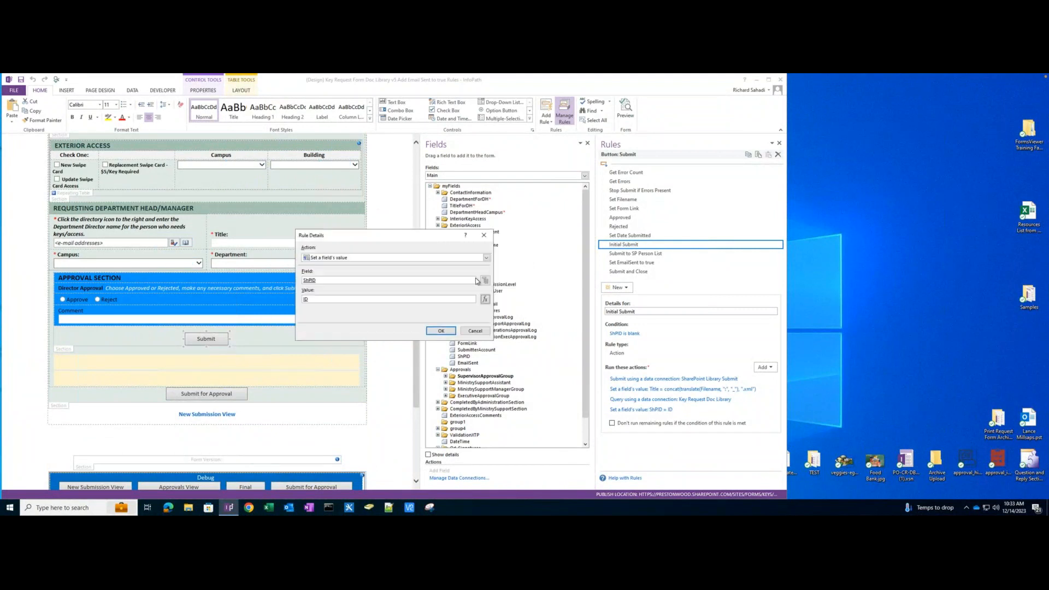
left_click(475, 331)
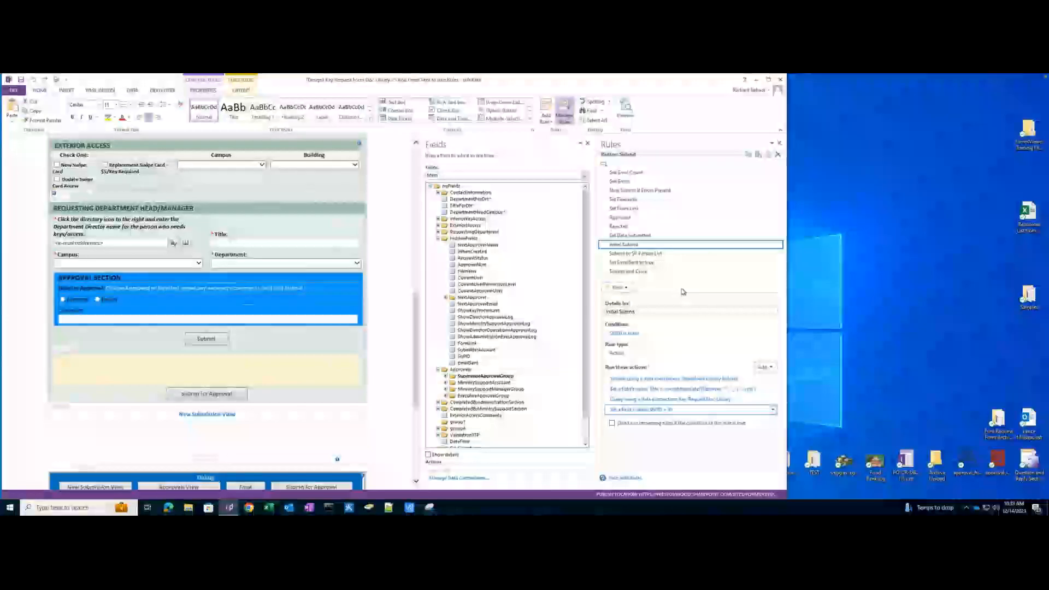
Examine the Submit to SP Person List, Submit and Close, and Approved rules of the Submit button
left_click(657, 254)
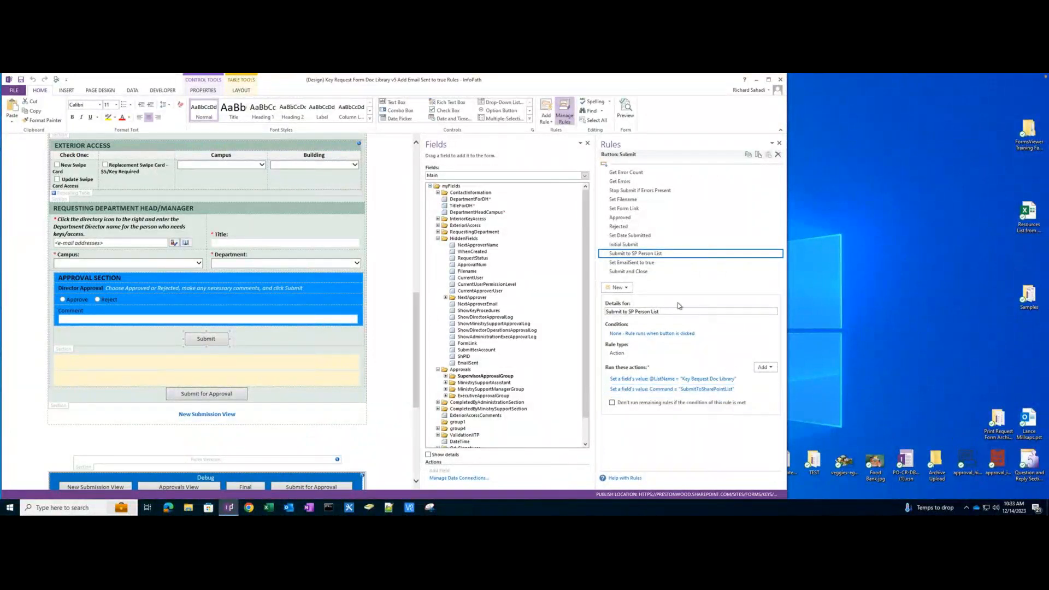
left_click(637, 272)
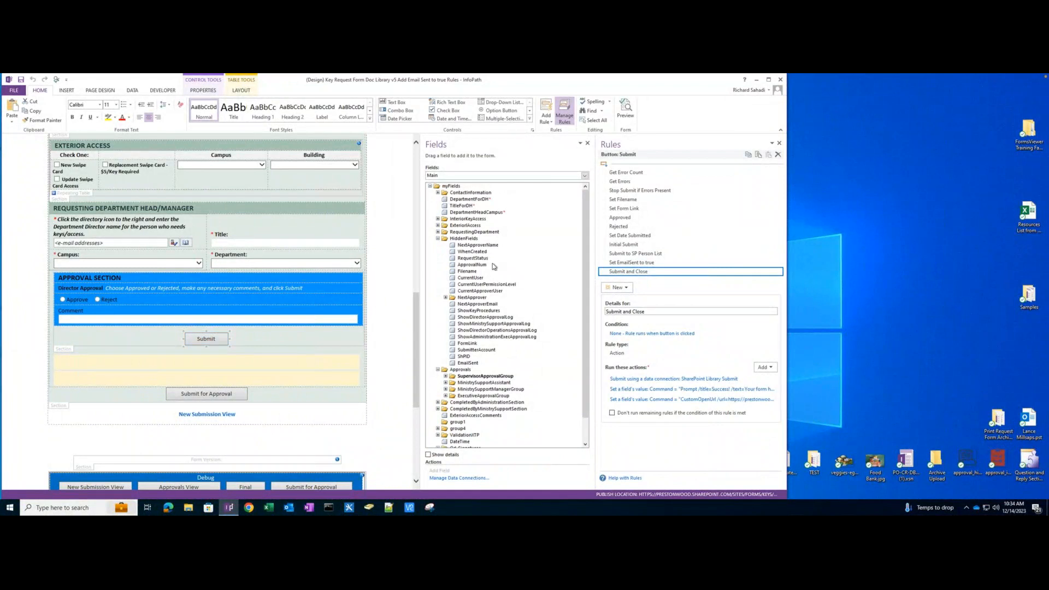
left_click(619, 219)
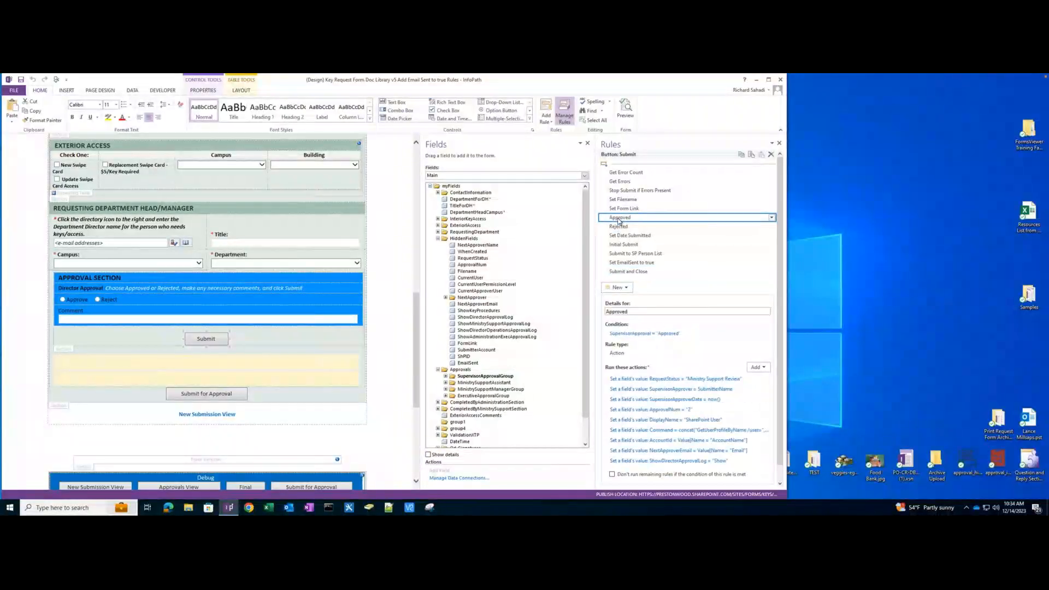
Trace the DisplayName field in the Approved rule's Command action formula to its source under NextApprover, leaving the action unchanged
scroll(644, 391, "down", 1)
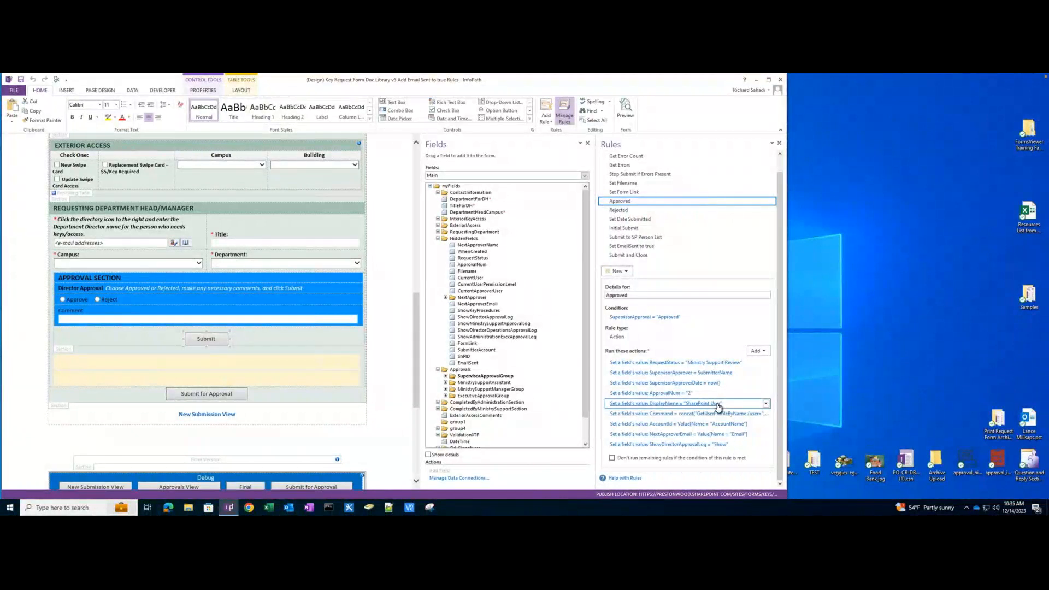
left_click(703, 413)
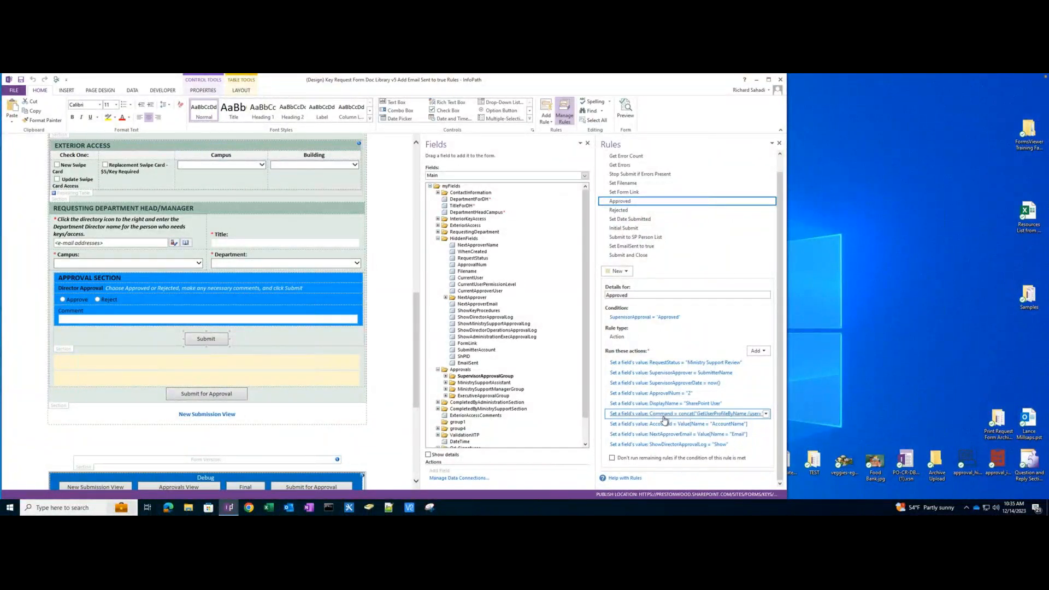
double_click(738, 415)
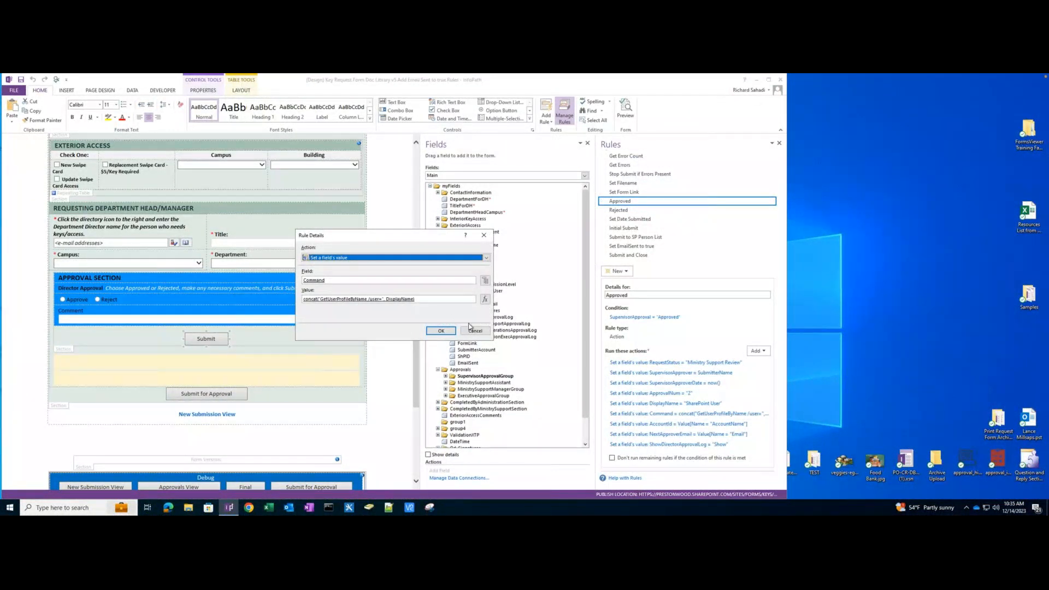
left_click(485, 299)
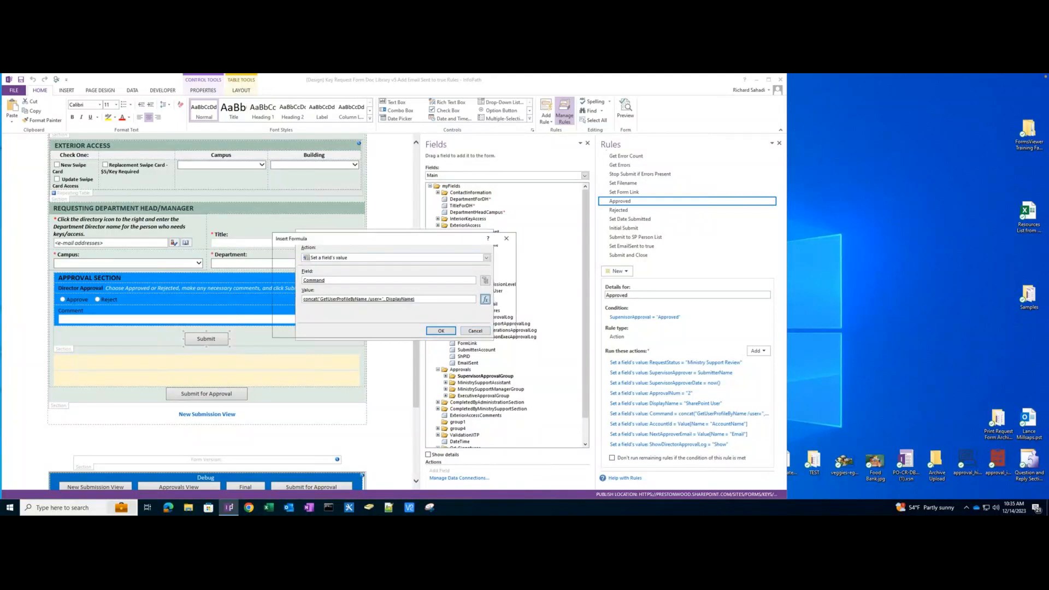
double_click(370, 262)
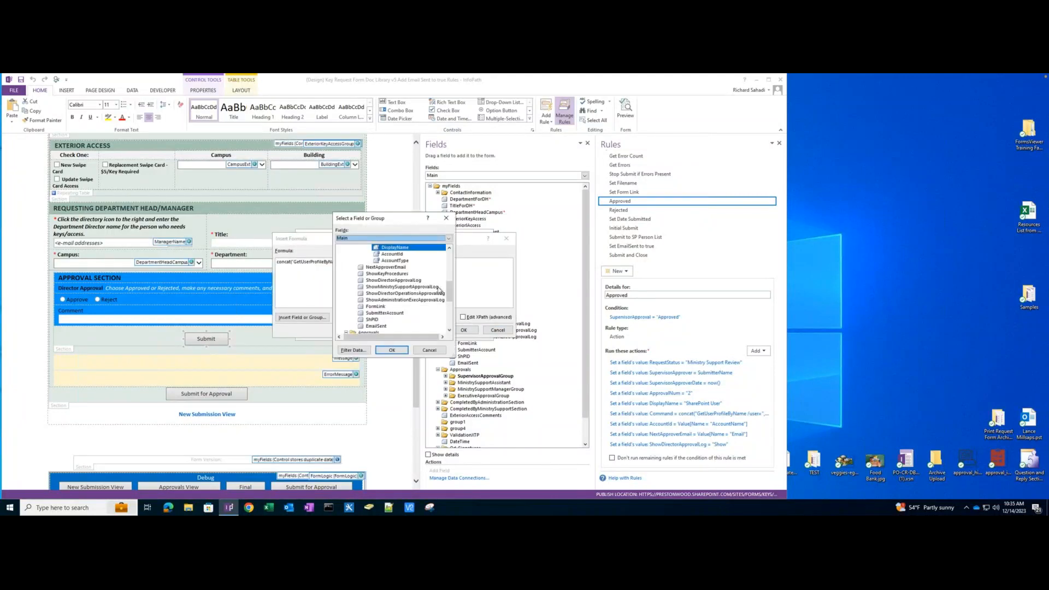
left_click_drag(447, 287, 449, 278)
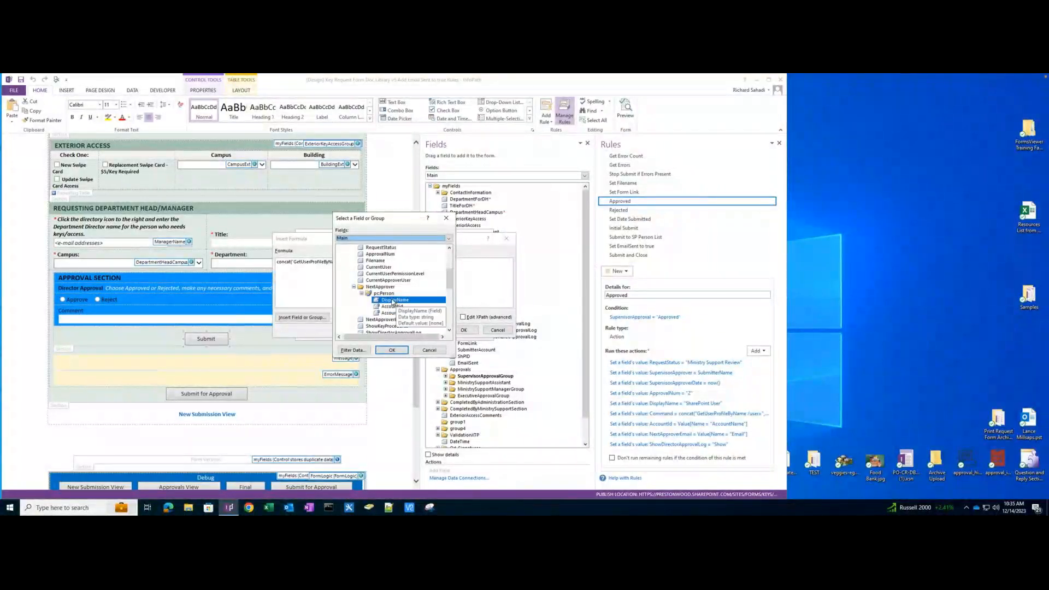
left_click(429, 350)
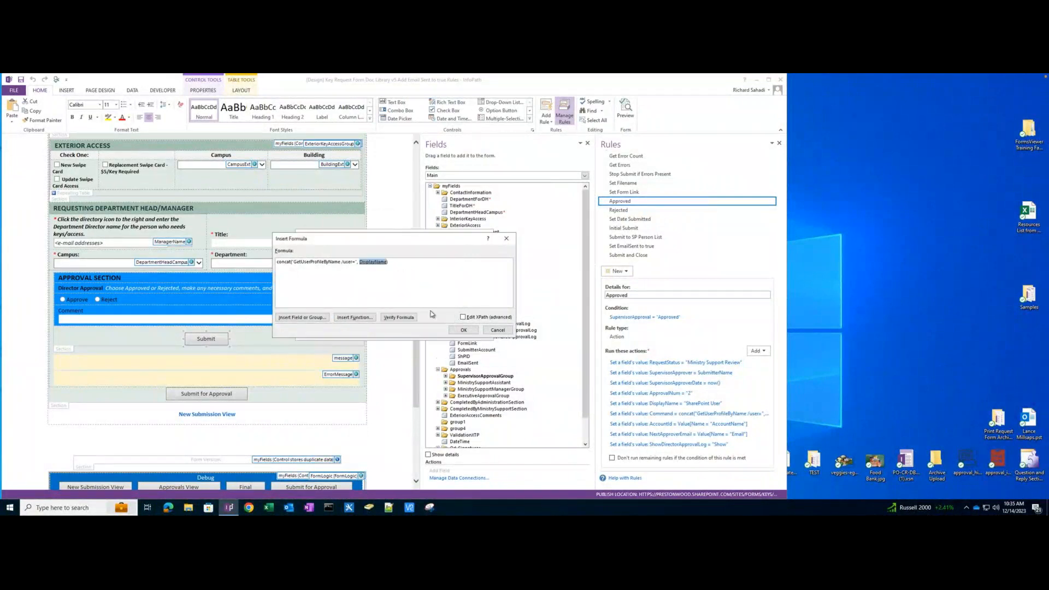
left_click(498, 330)
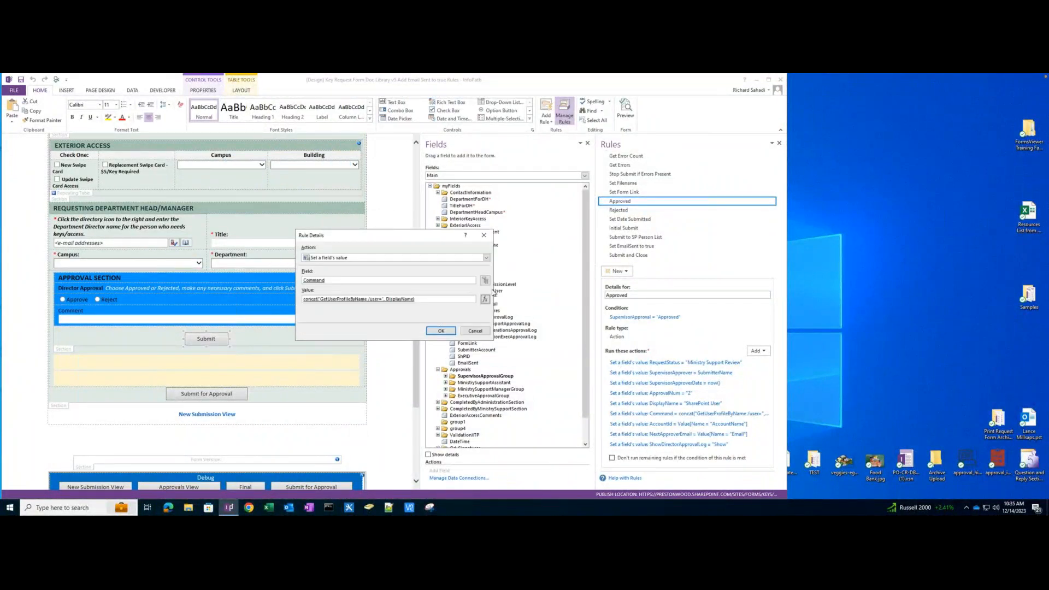
left_click(476, 330)
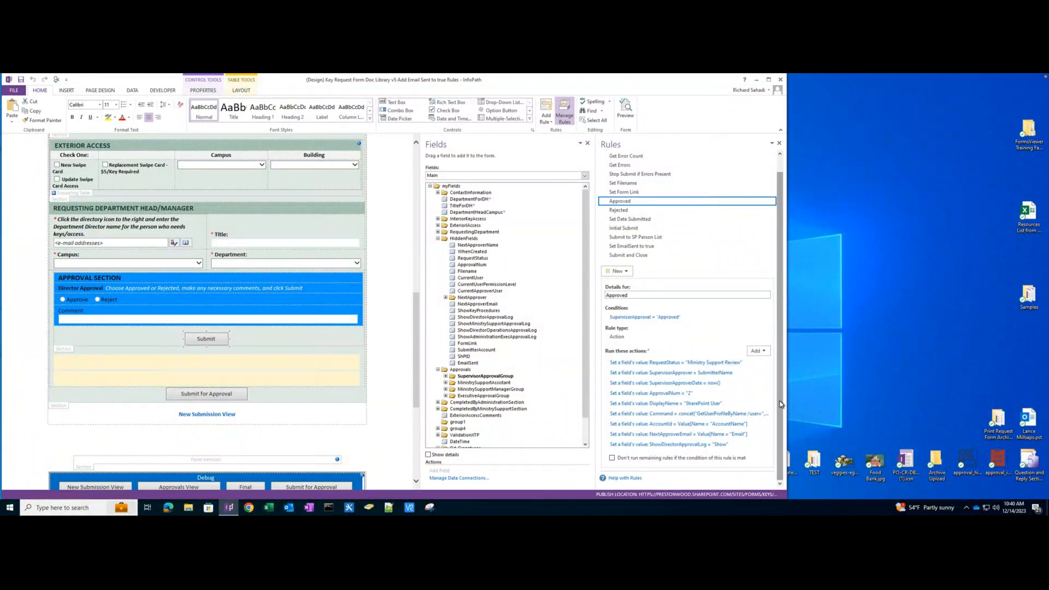
Switch to Safari and show the Key Request Form's My Requests page in SharePoint
key("super+Tab")
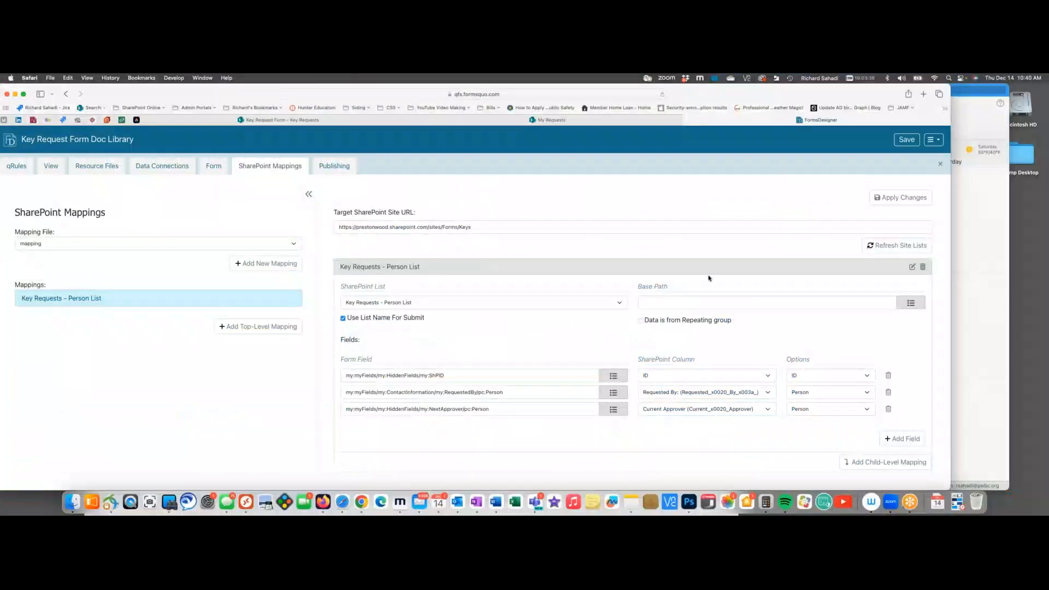
left_click(313, 119)
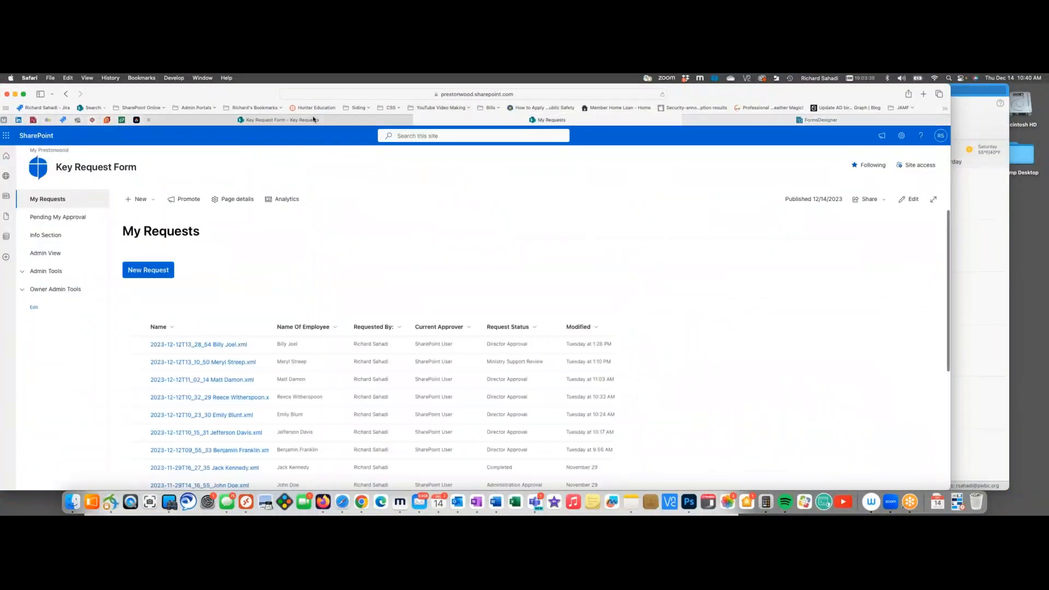